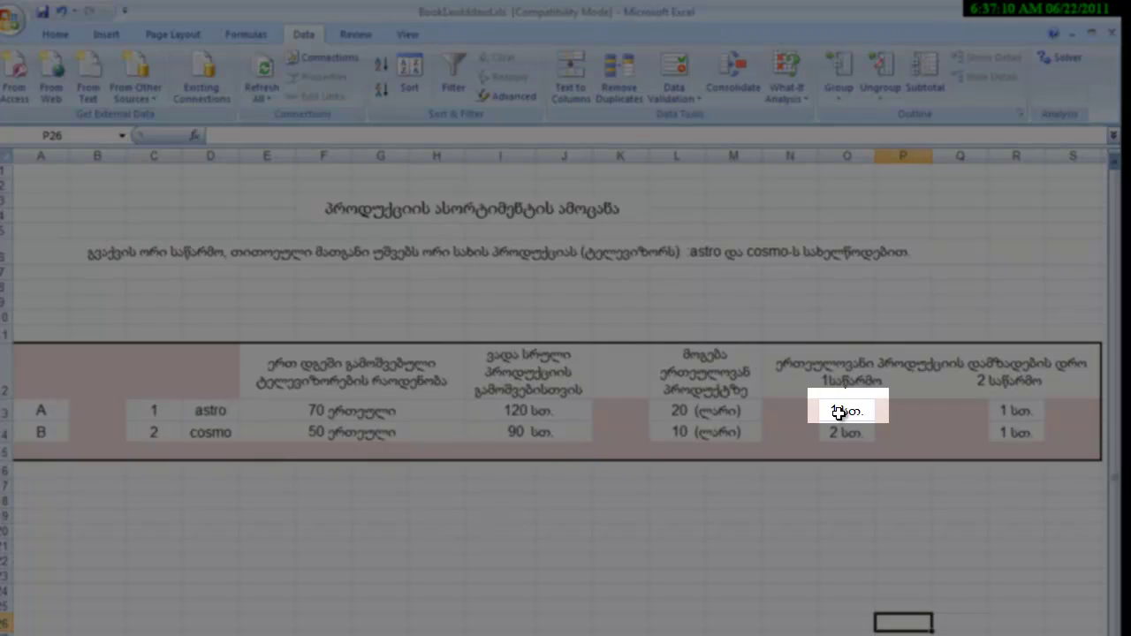
- Examine the unit production times of astro and cosmo at both enterprises in the problem's data table
left_click(836, 413)
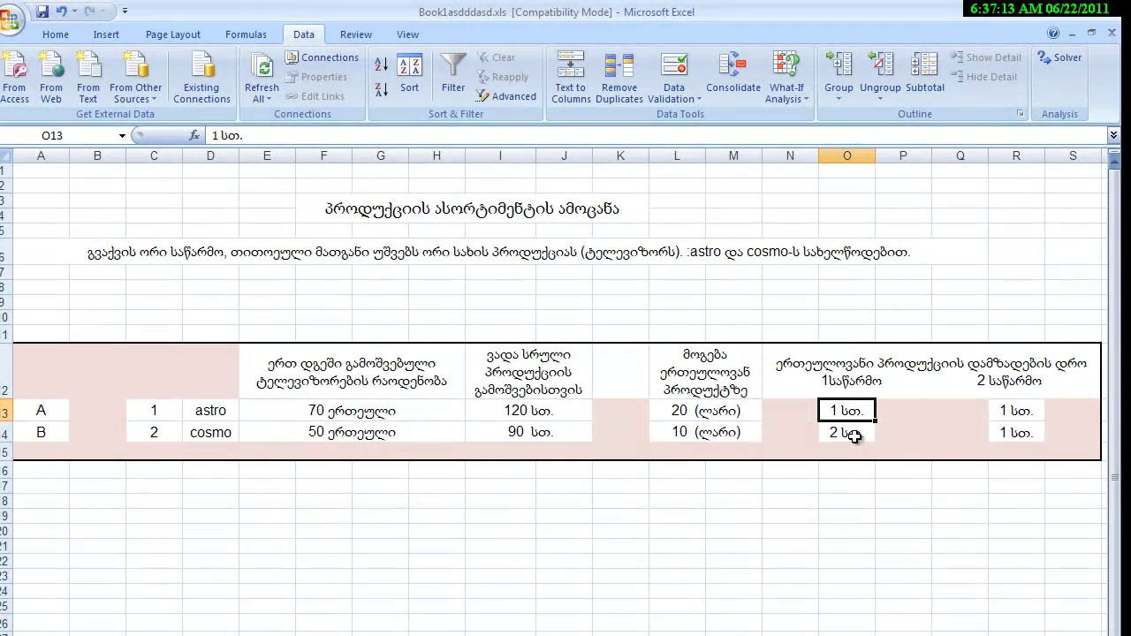
left_click(854, 435)
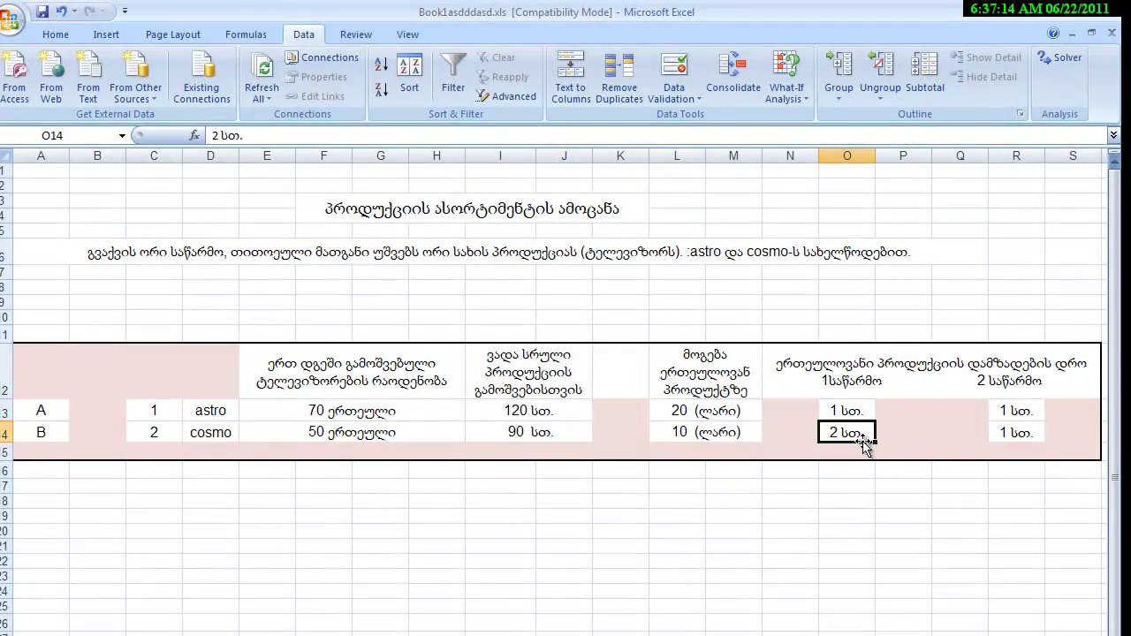
left_click(1030, 412)
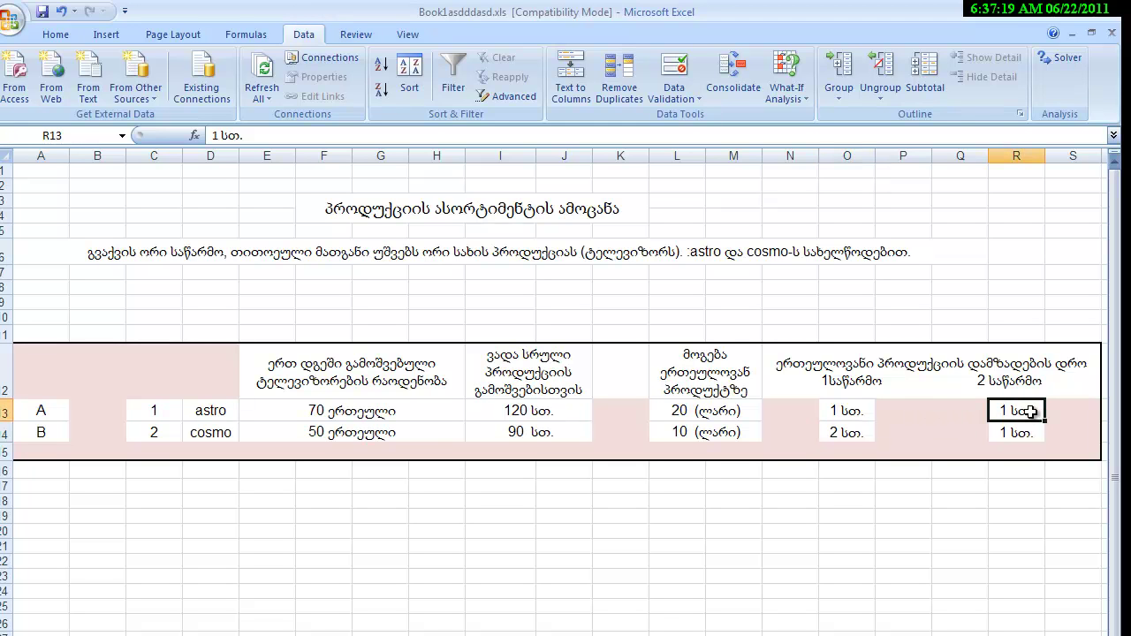
left_click(1034, 434)
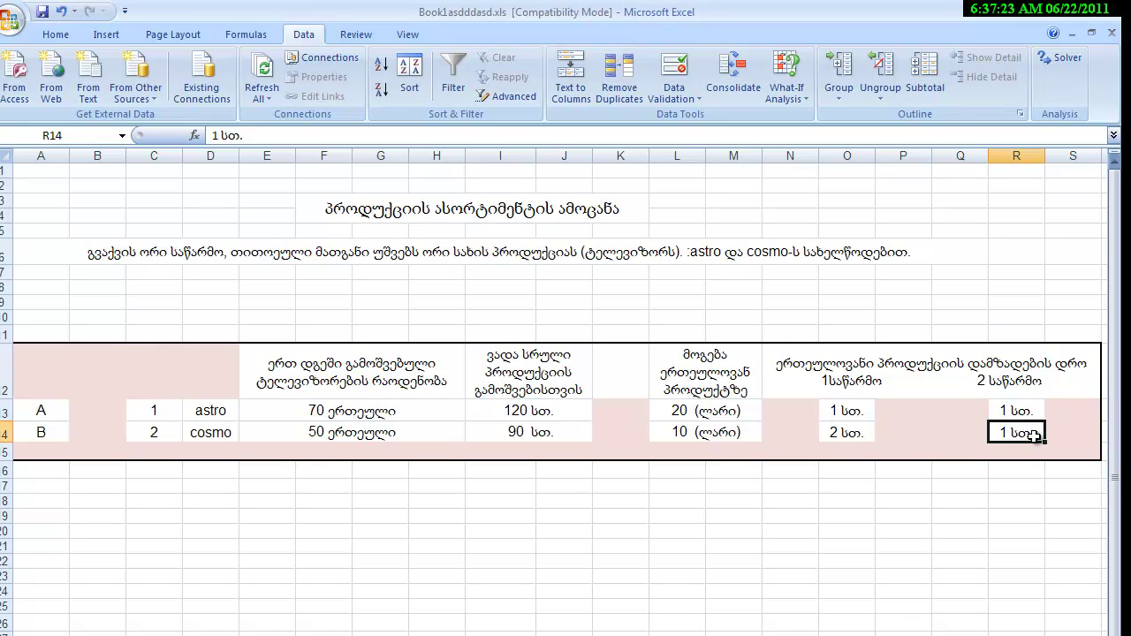
left_click(1078, 485)
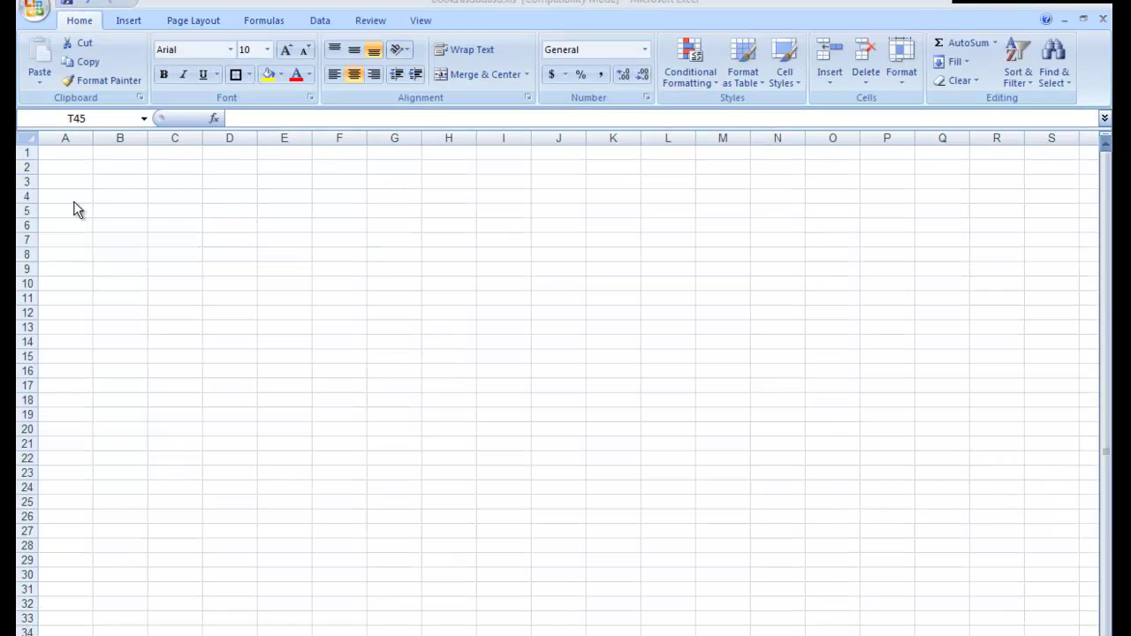
- In a blank sheet, enter the product headings "ასტრო" in D5 and "კოსმო" in E5
double_click(161, 199)
left_click(160, 200)
type("دلاერო")
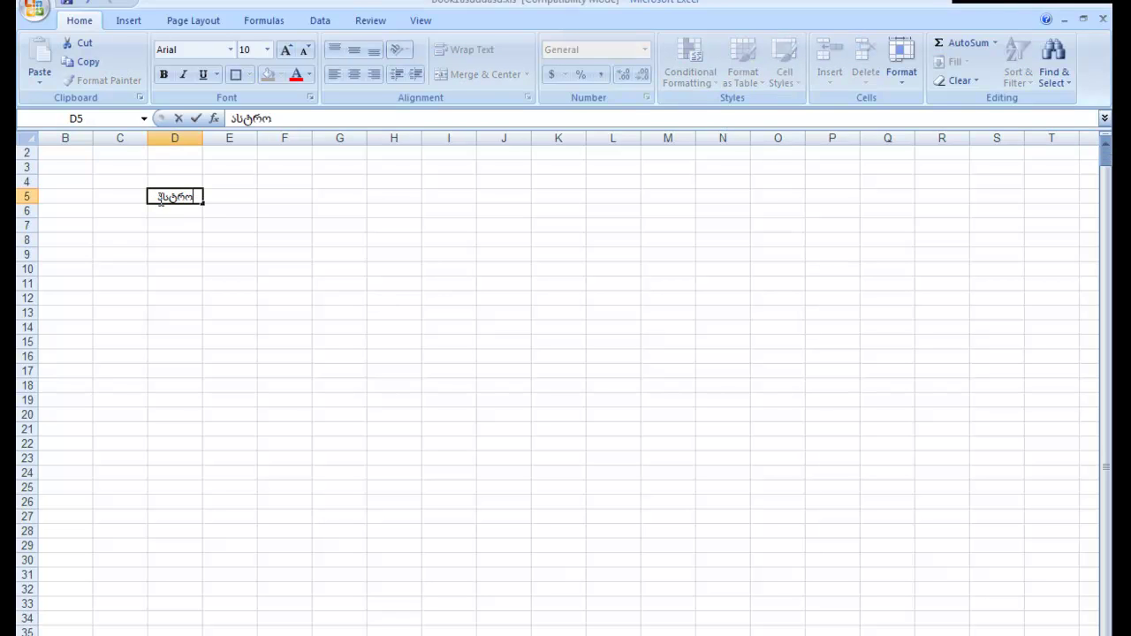
key("Tab")
type("ვოსმო")
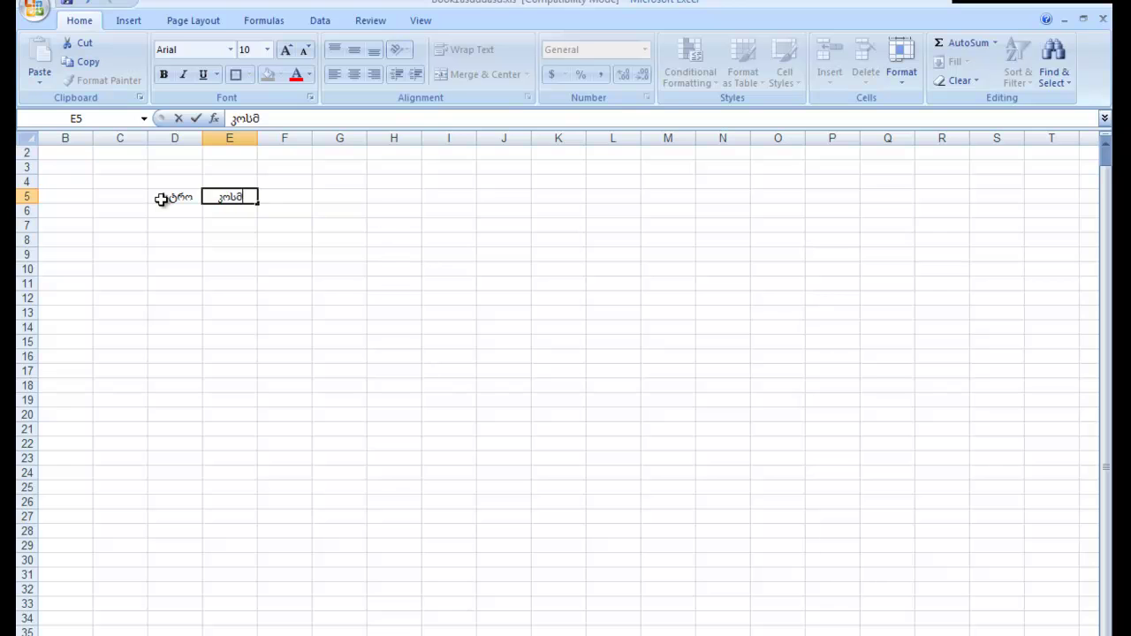
key("Return")
- Enter the row labels "რაოდენობა", "მოგება" and "შეზღუდვები" in cells C6 to C8
key("Left")
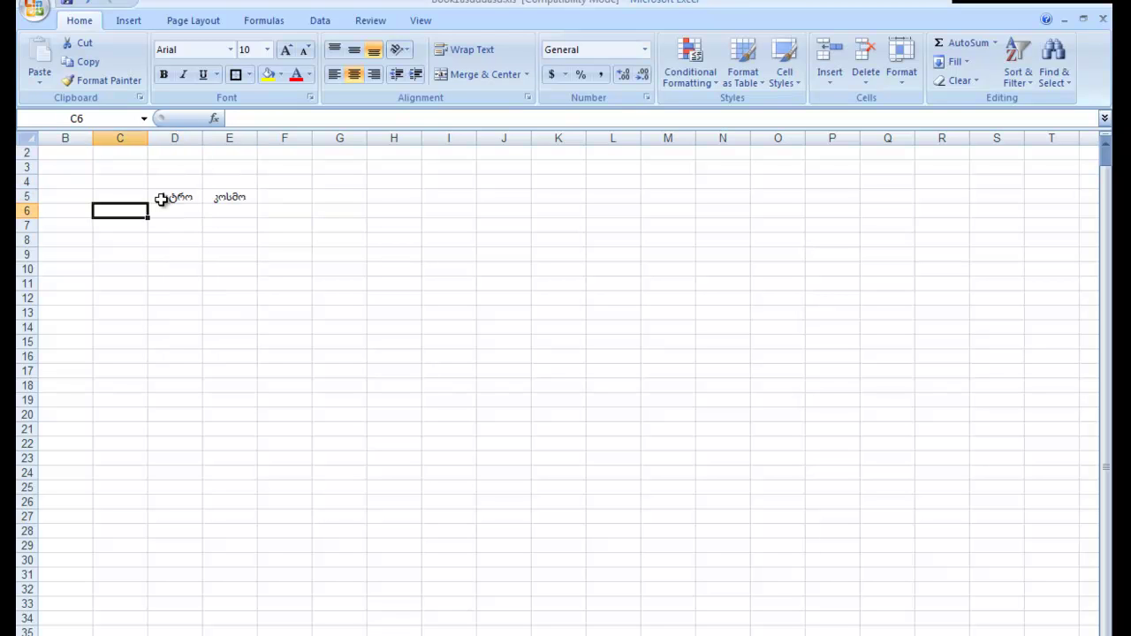
type("რაოდენობა")
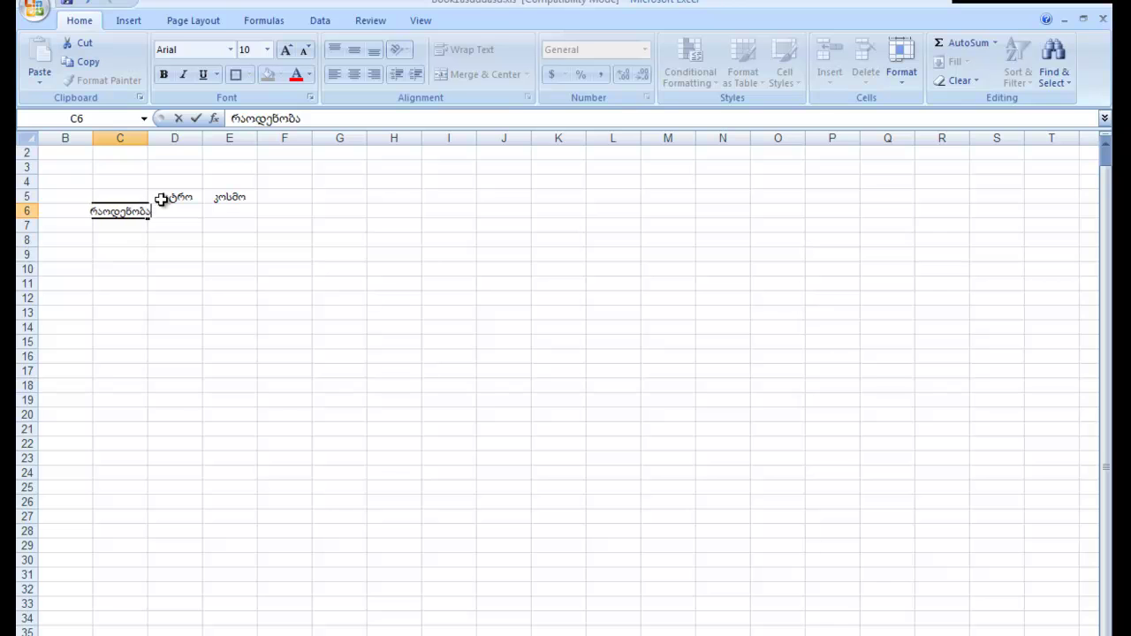
key("Return")
type("მოგება")
key("Return")
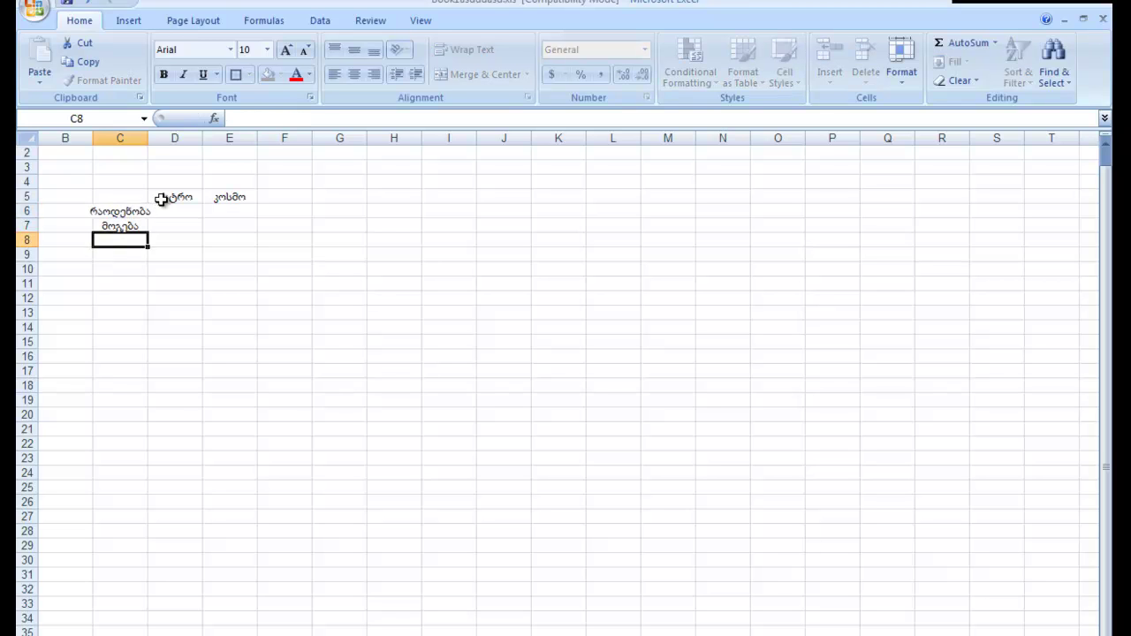
type("შეზ")
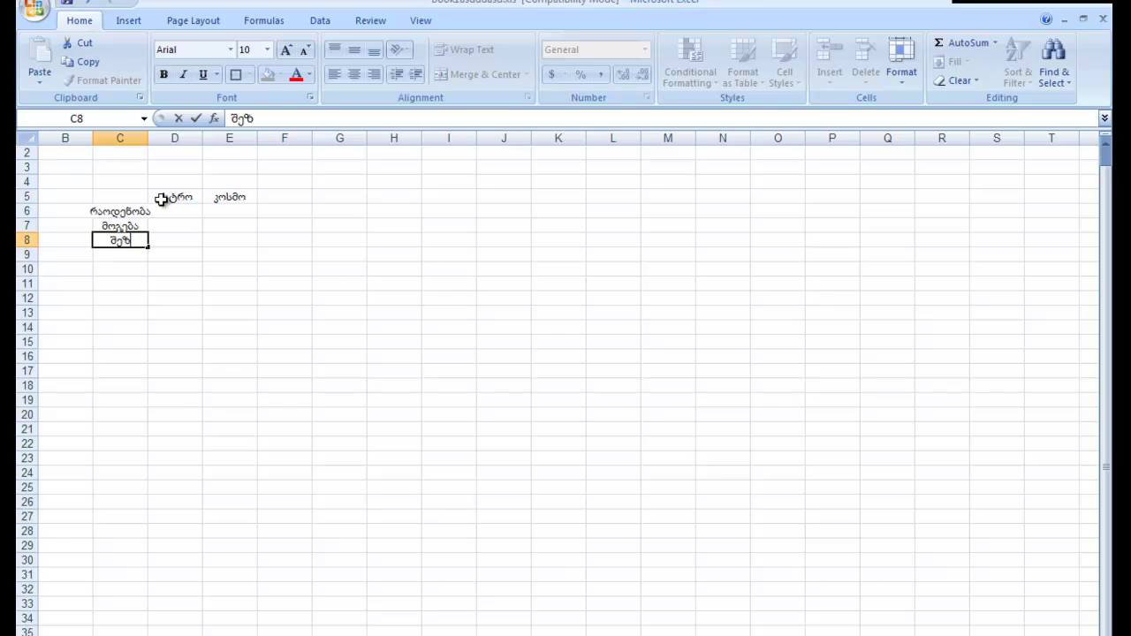
type("ღუდვები")
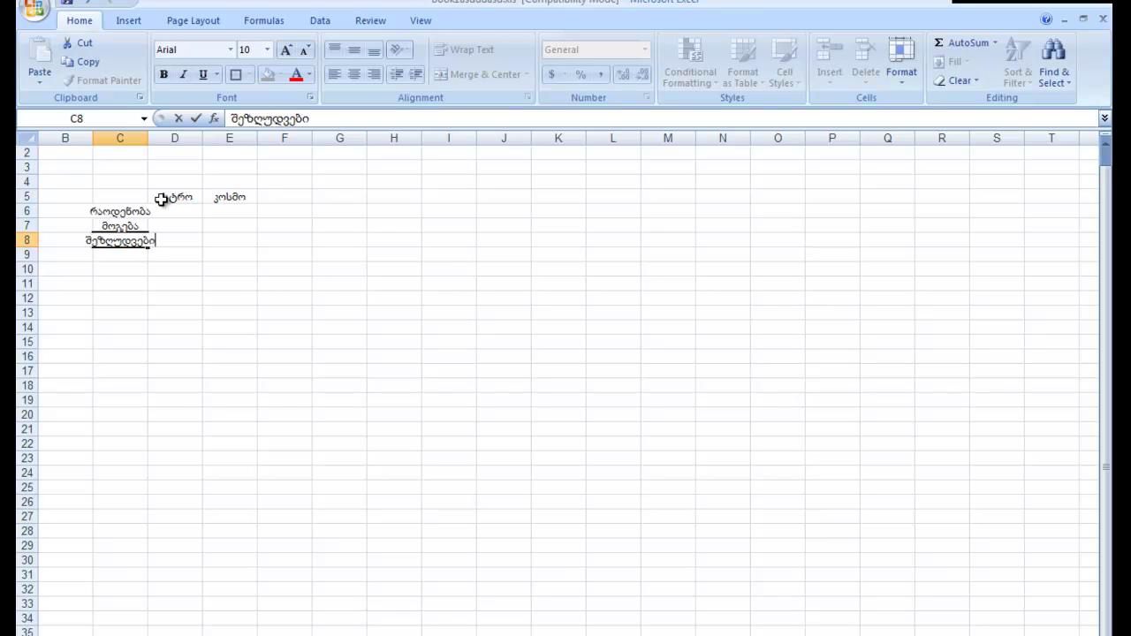
key("Return")
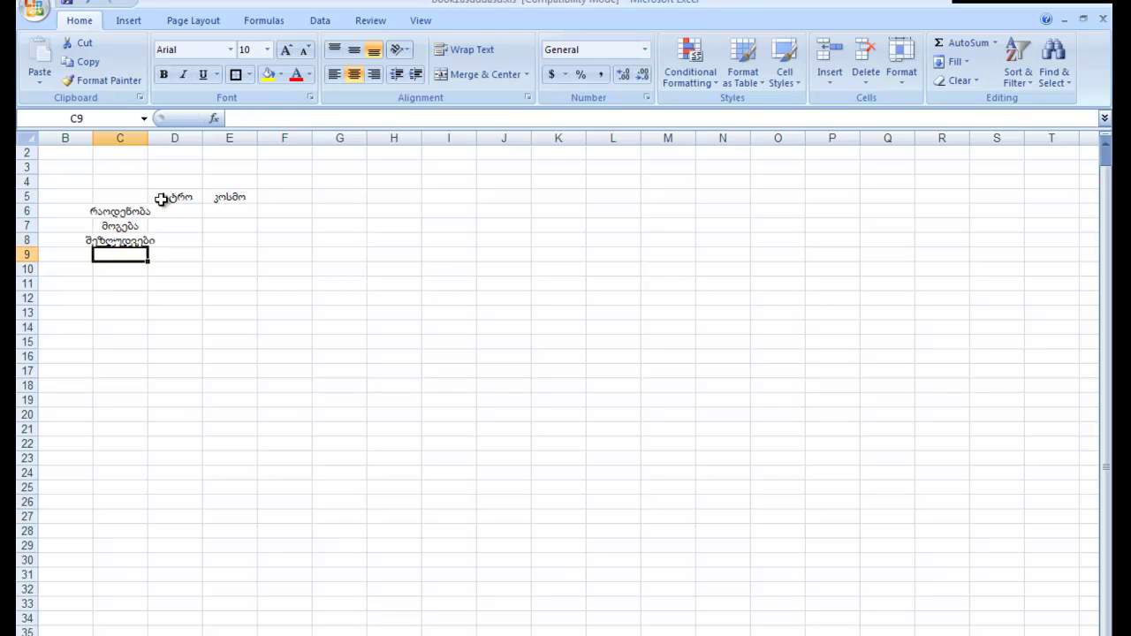
- Enter the enterprise constraint labels "პირველი საწარმო" in C9 and "მეორე საწარმო" in C10
type("პირველ")
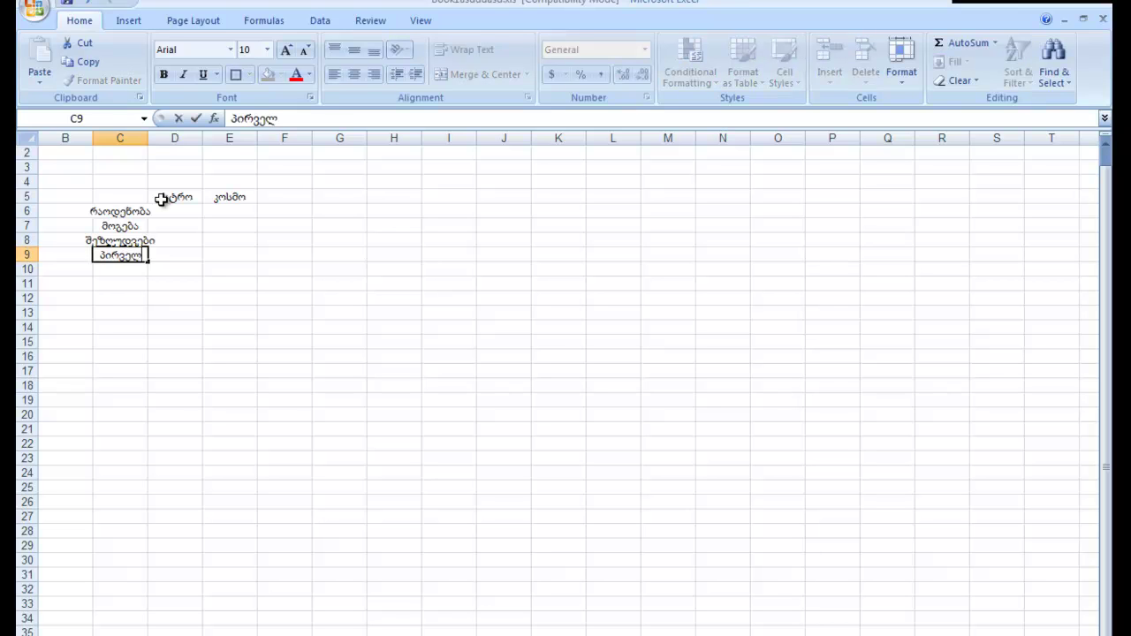
type("ი საწარმო")
key("Return")
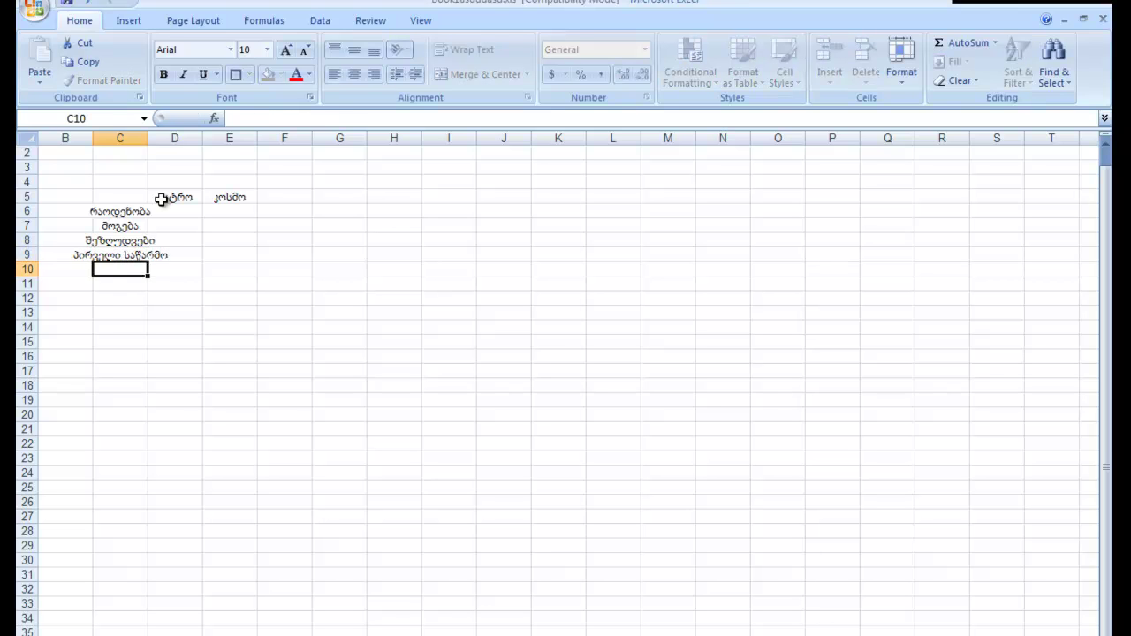
type("მეპო")
key("BackSpace")
key("BackSpace")
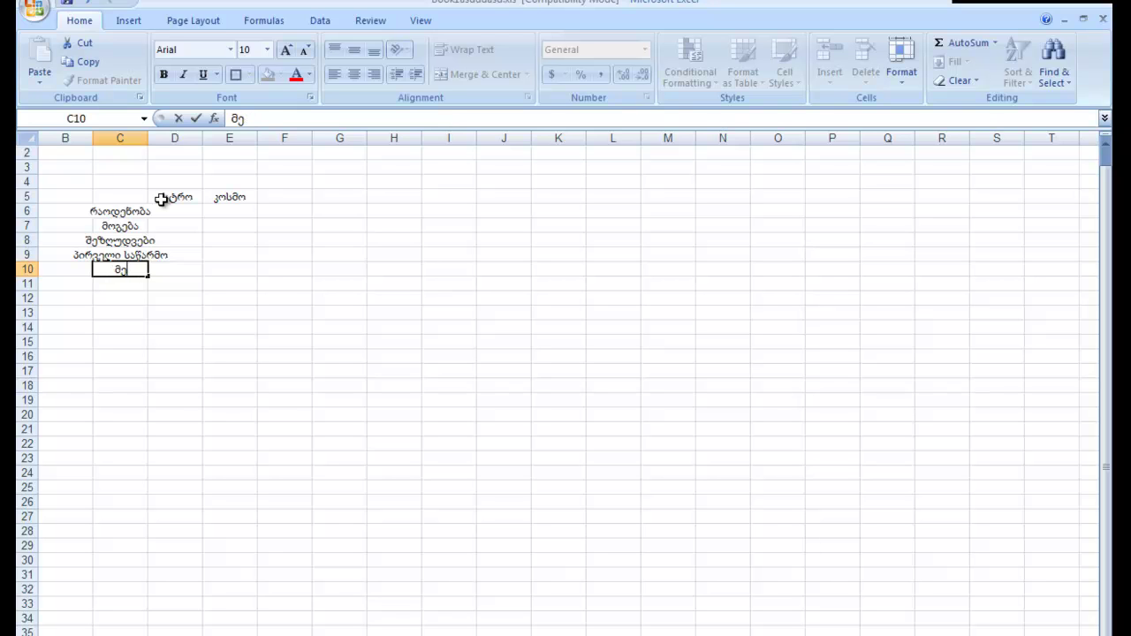
type("ორე საწა")
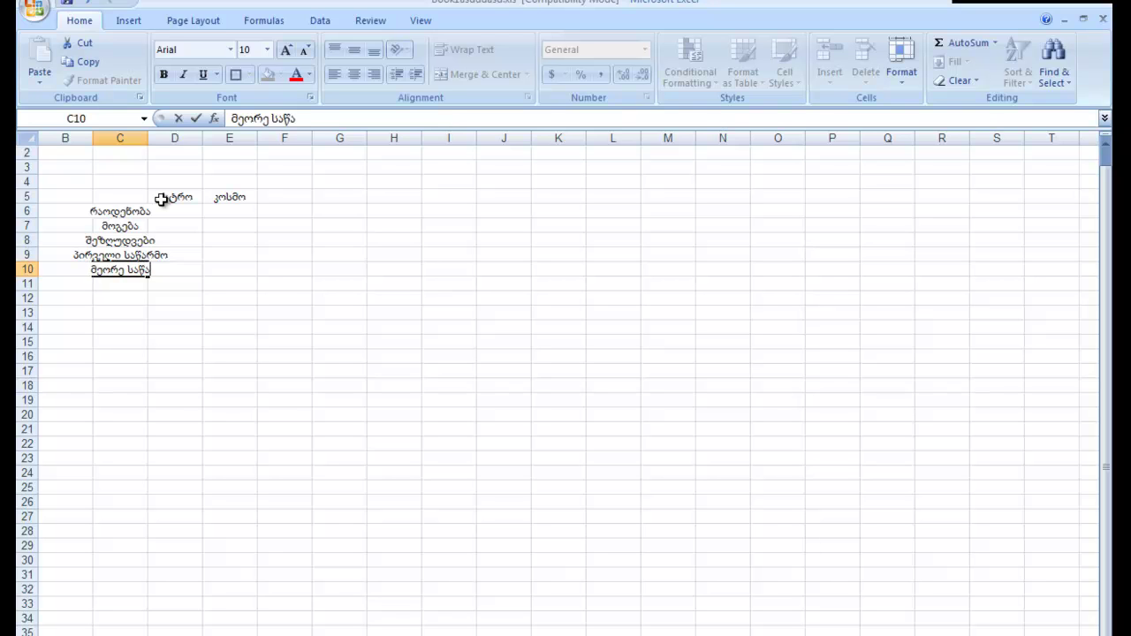
type("რმო")
key("Return")
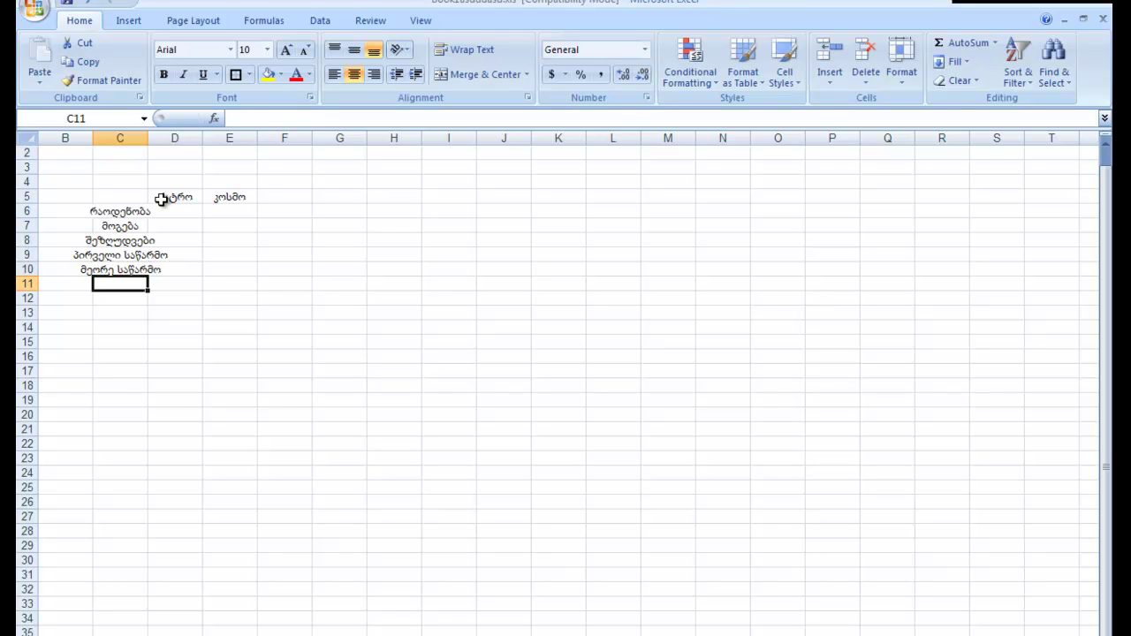
- Enter the quantity constraint labels "ასტროს რაოდენობა" in C11 and "კოსმოს რაოდენობა" in C12
type("ასტროს რაოდენობა")
key("Return")
type("კოსმოს რაოდენობა")
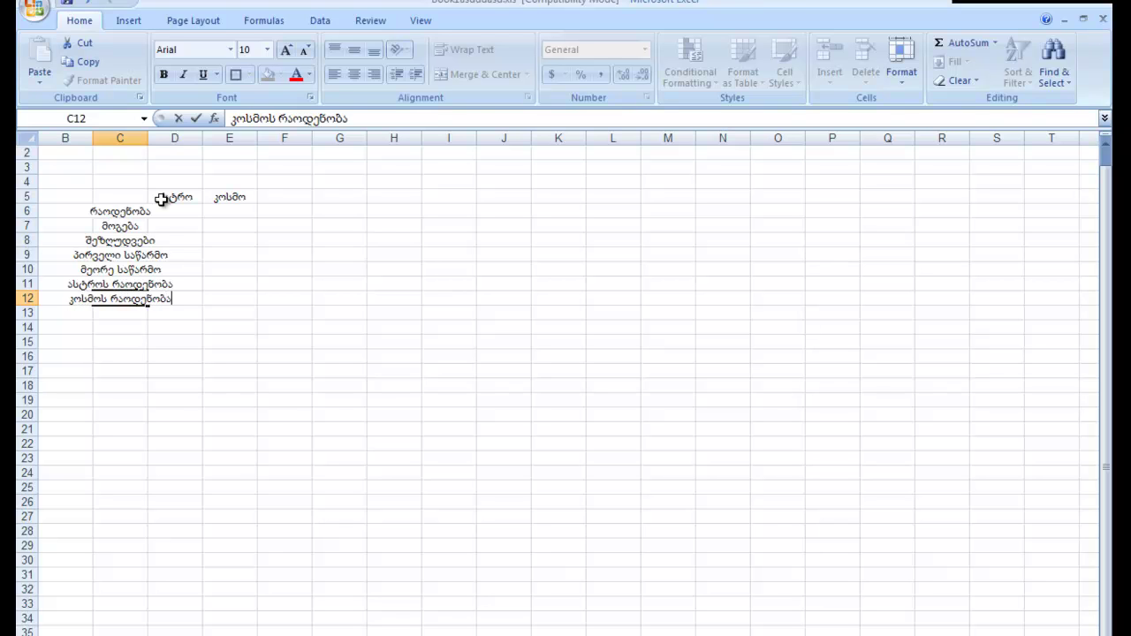
key("Return")
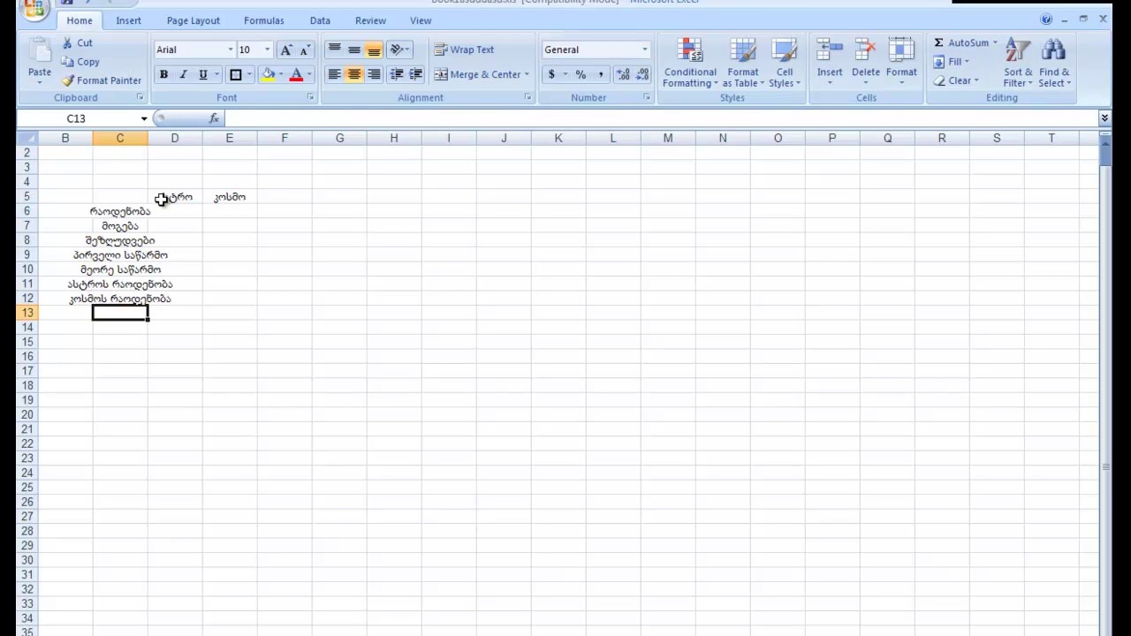
- Enter the total profit label "საერთო მოგება" in C15, leaving two empty rows above it
key("Down")
key("Down")
type("საერ")
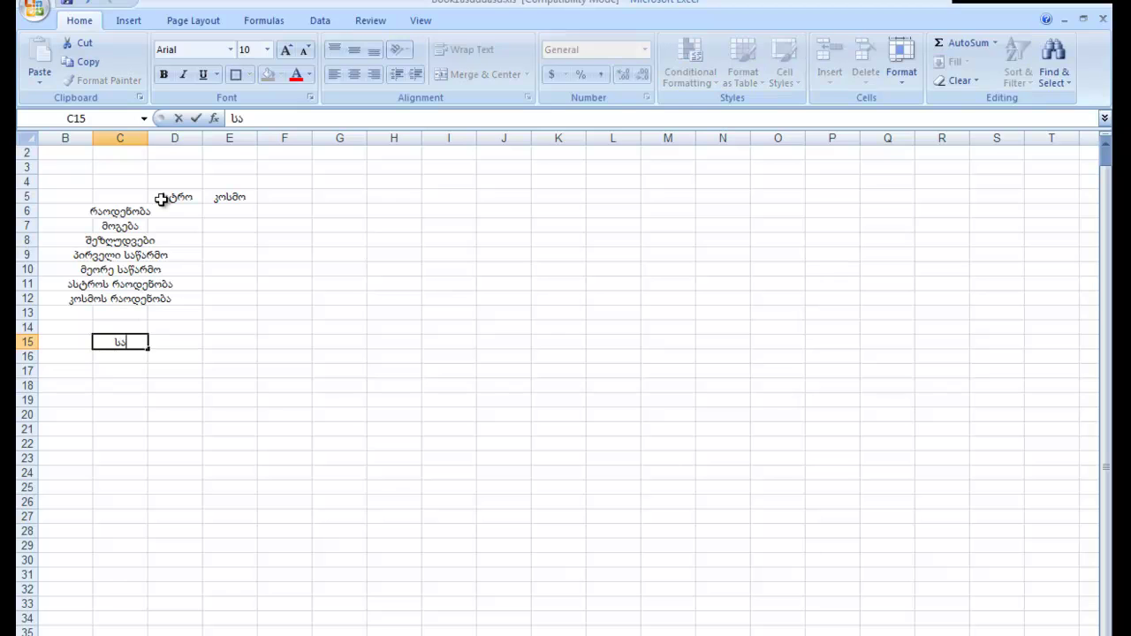
type("თო მოგება")
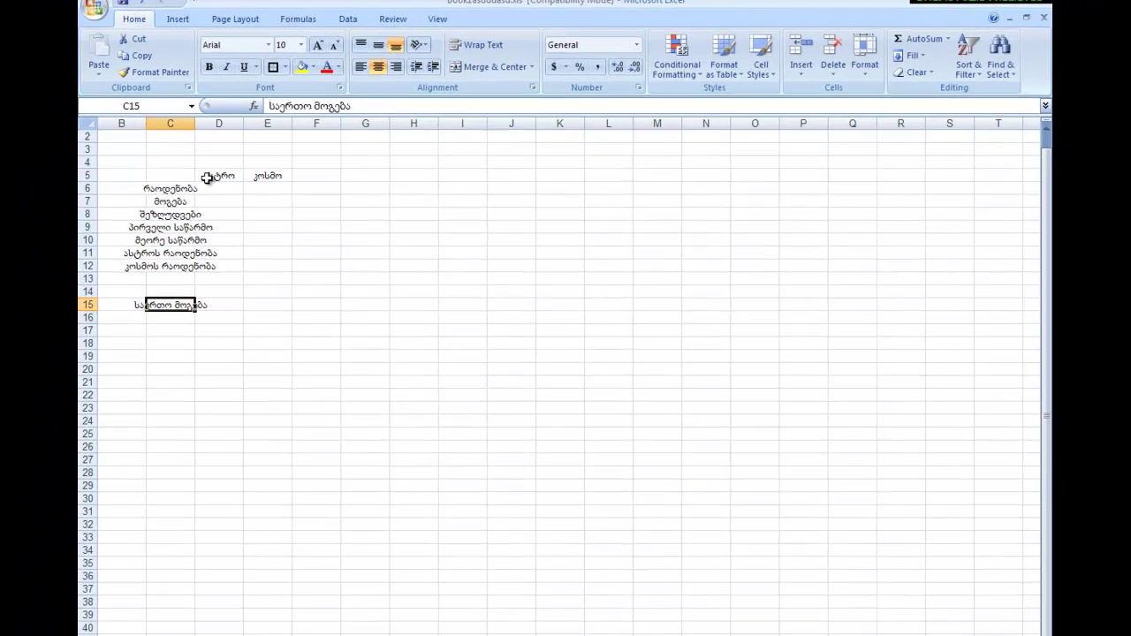
- Auto-fit the width of column C to its row labels
key("Up")
key("Up")
key("Up")
key("Up")
key("Up")
key("Up")
key("Up")
key("Right")
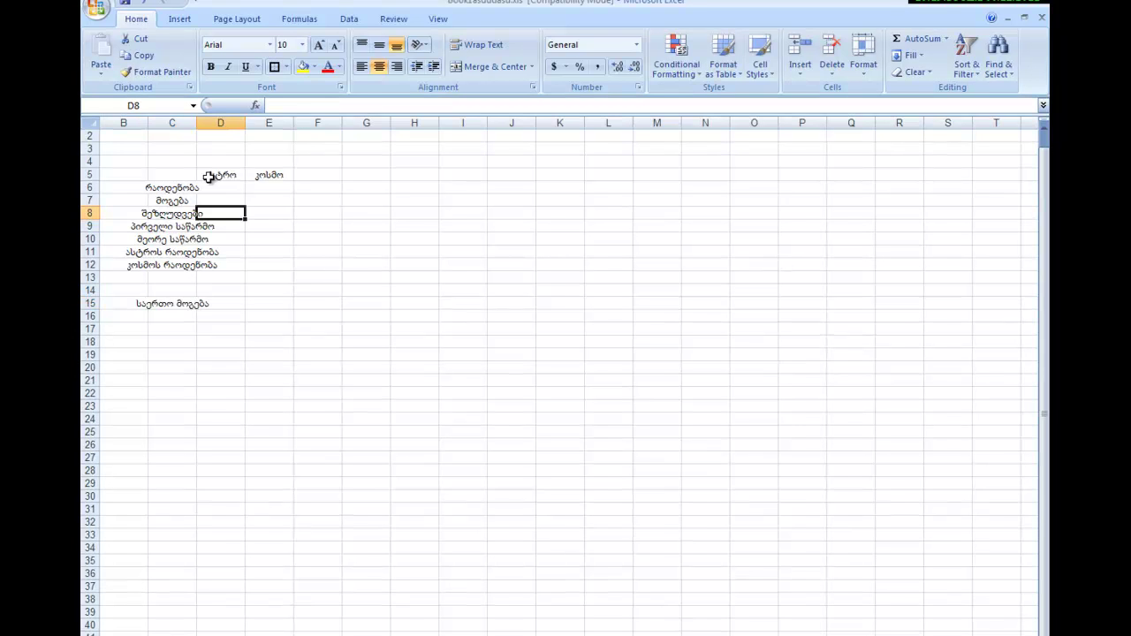
key("Right")
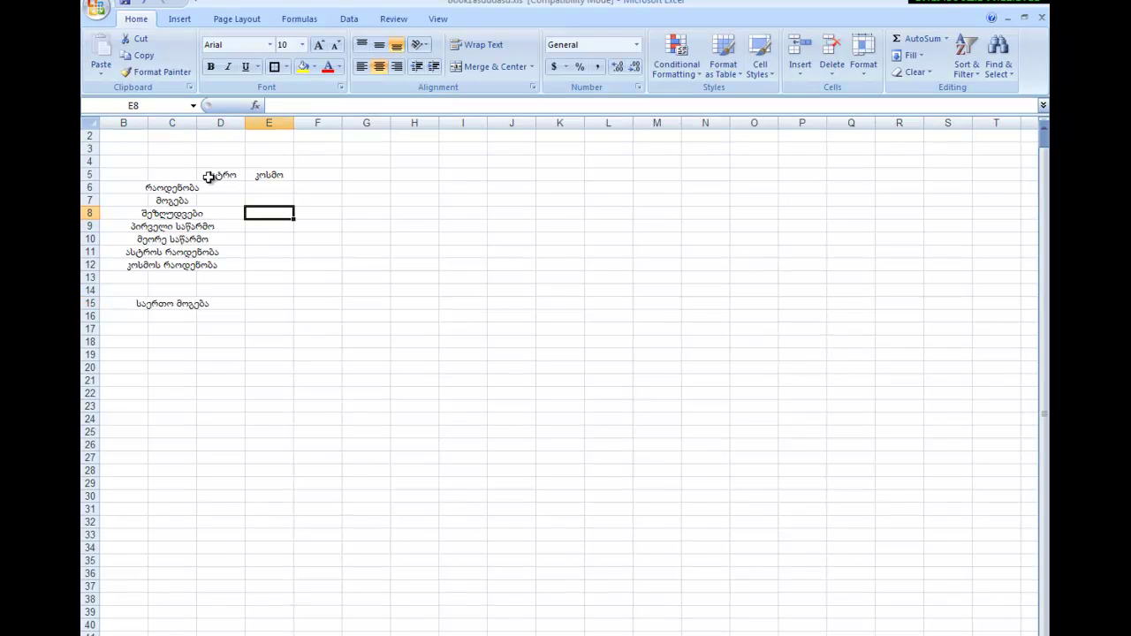
double_click(196, 123)
- Merge and center cells D8:F8 and enter the heading "რესურსების გამოყენება" in the merged cell
left_click_drag(282, 217, 371, 214)
left_click(504, 66)
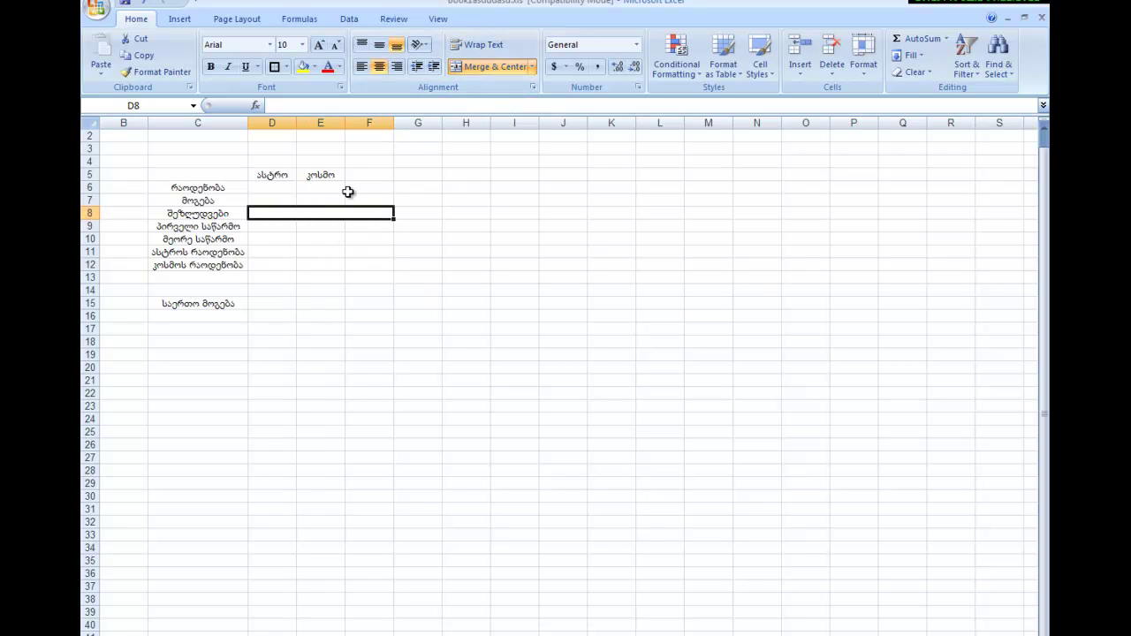
type("რესურს")
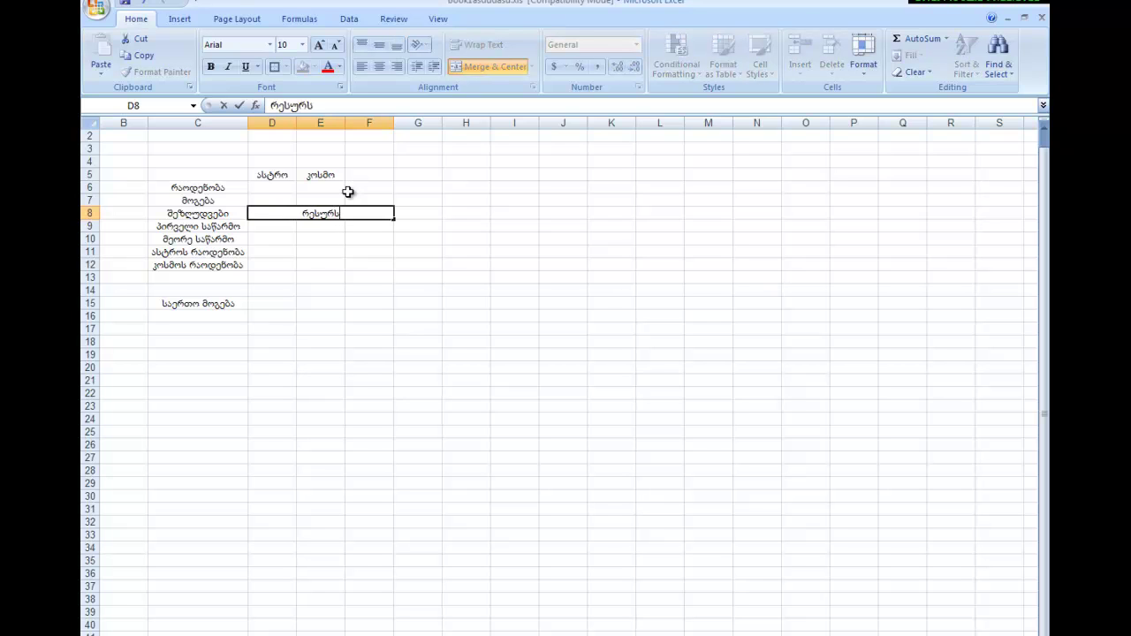
type("ების გამოყენება")
key("Return")
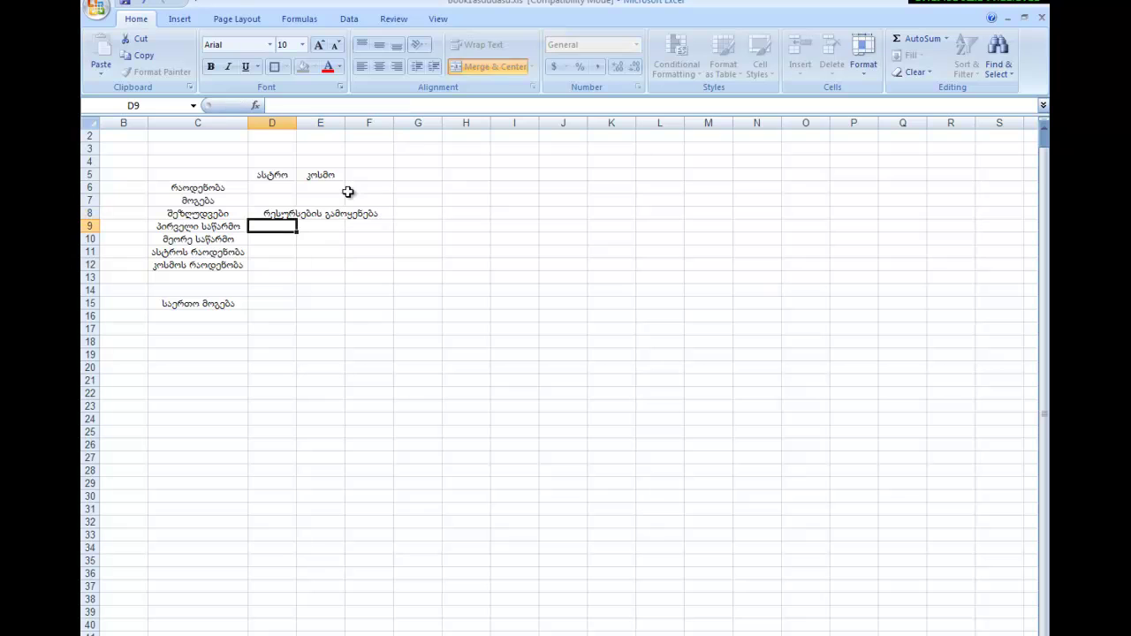
- Enter the headings "რესურსები" in H8 and "რეზერვი" in I8, and auto-fit column H
left_click(455, 215)
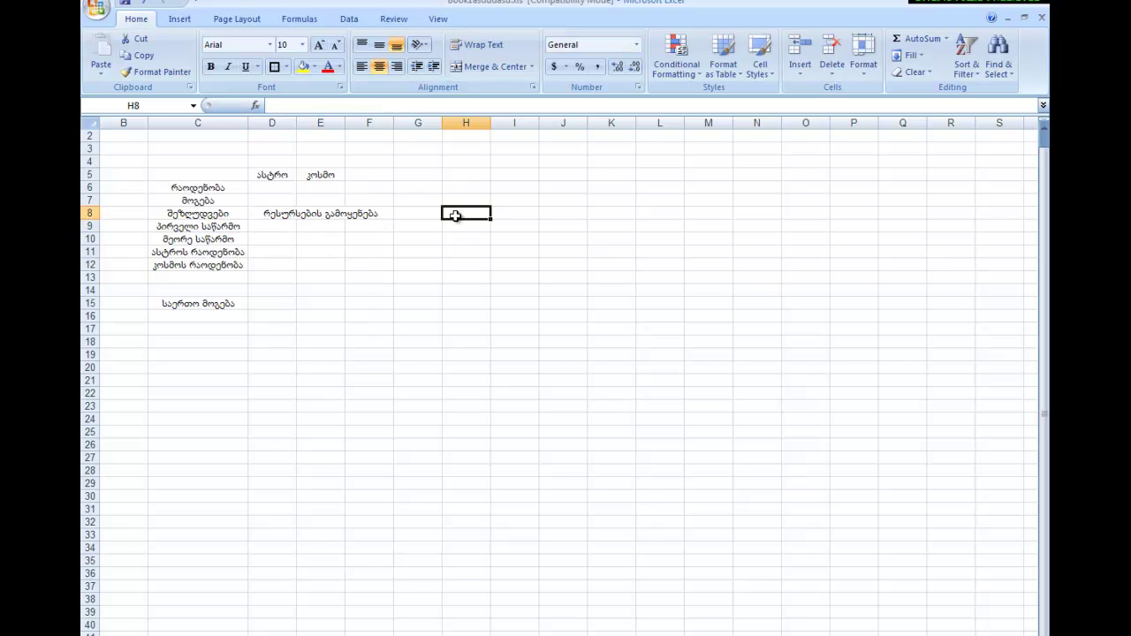
type("რე")
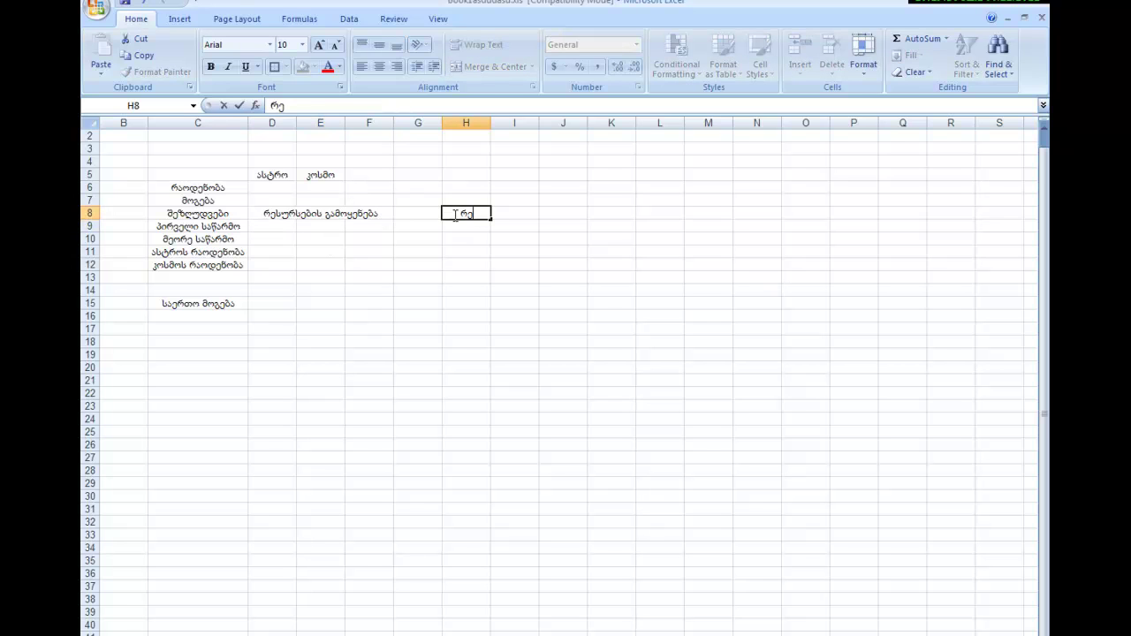
type("სურსები")
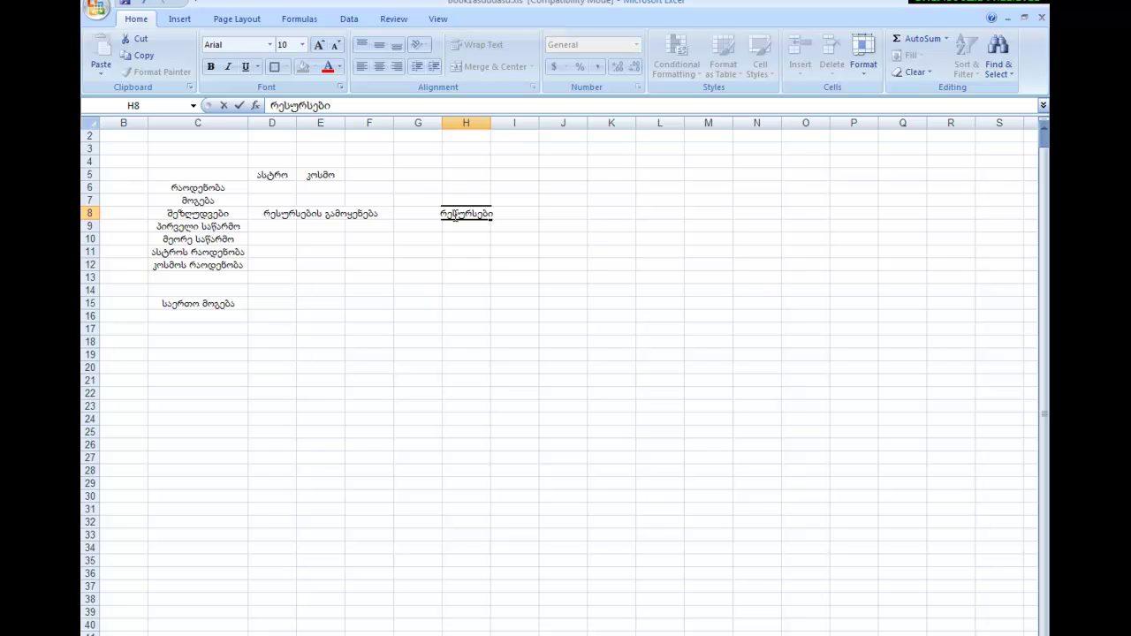
key("Tab")
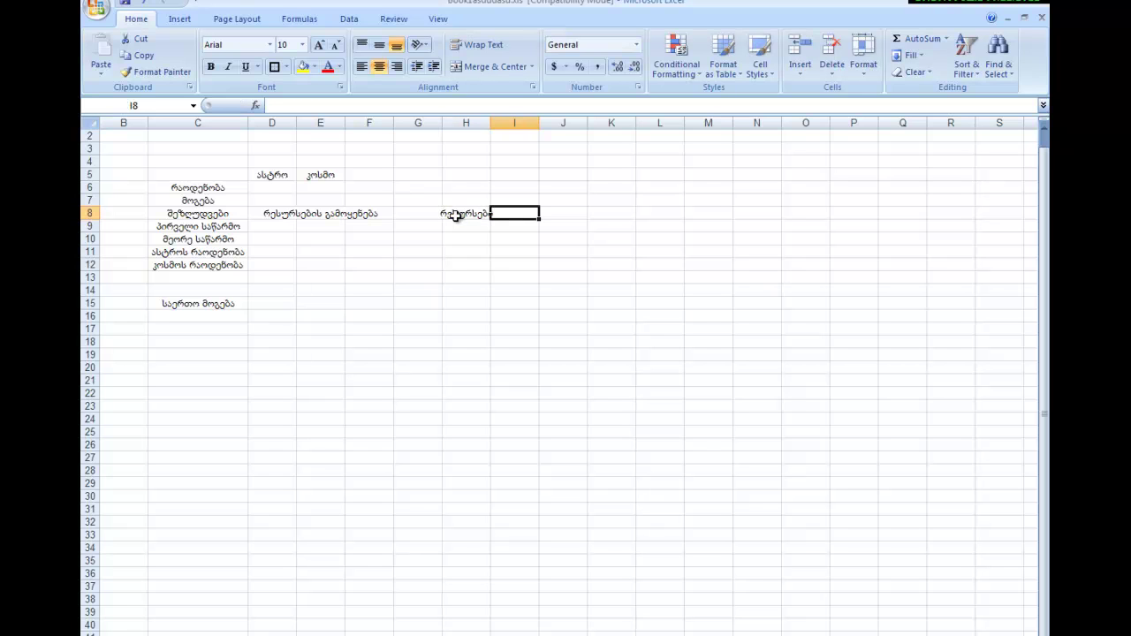
type("რეზე")
type("რვი")
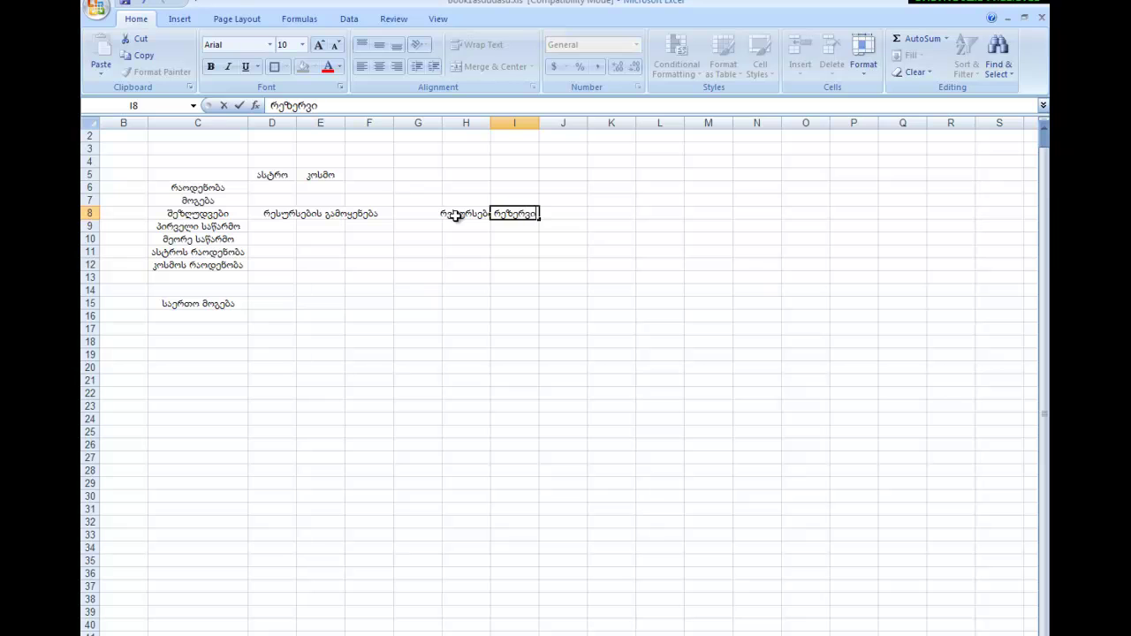
key("Return")
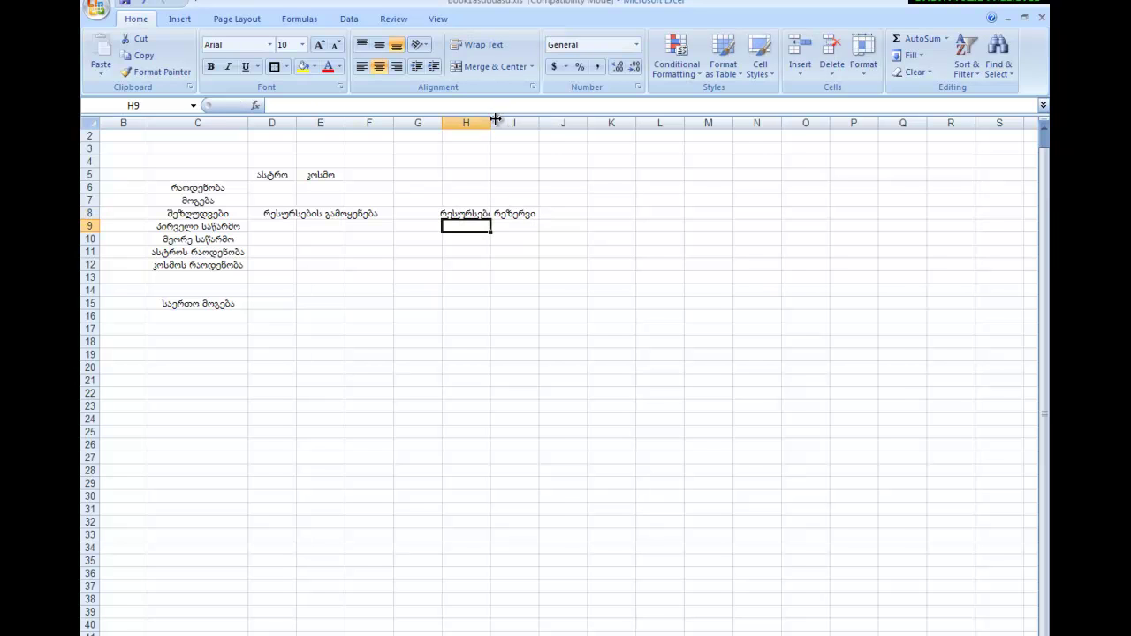
double_click(490, 118)
left_click(847, 285)
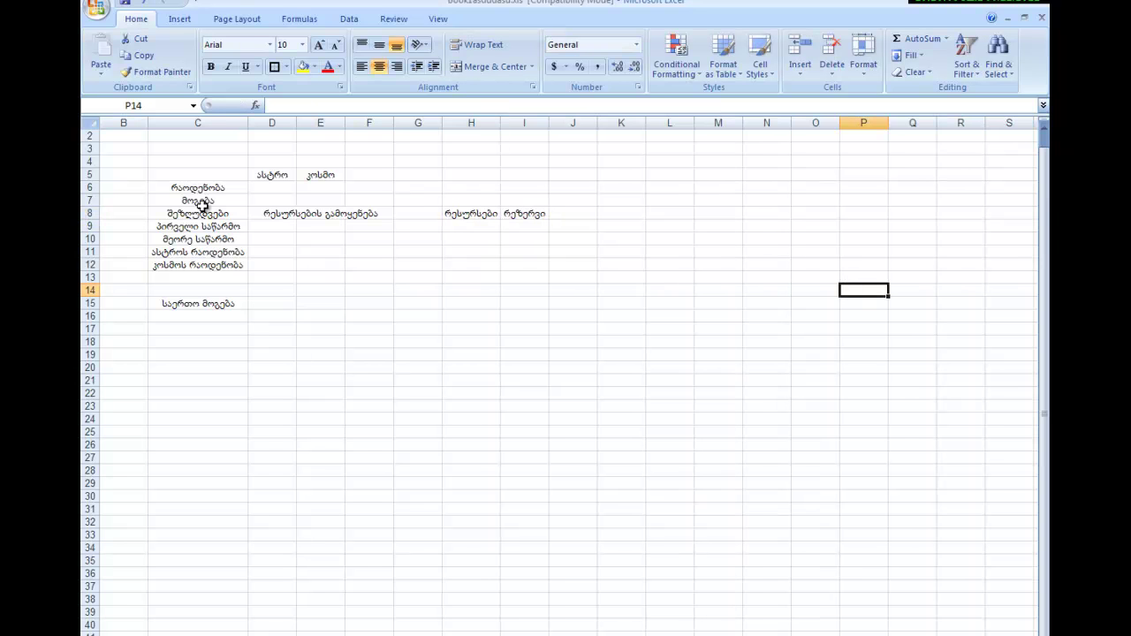
- Enter a starting quantity of 1 for both astro and cosmo in D6 and E6
left_click_drag(263, 188, 317, 188)
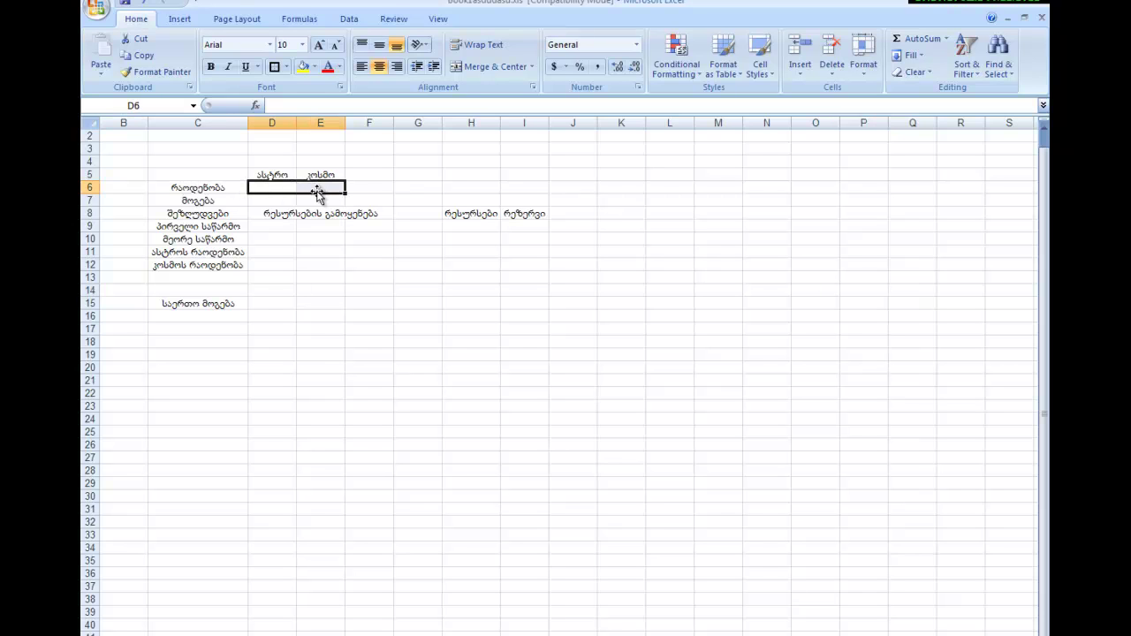
double_click(266, 187)
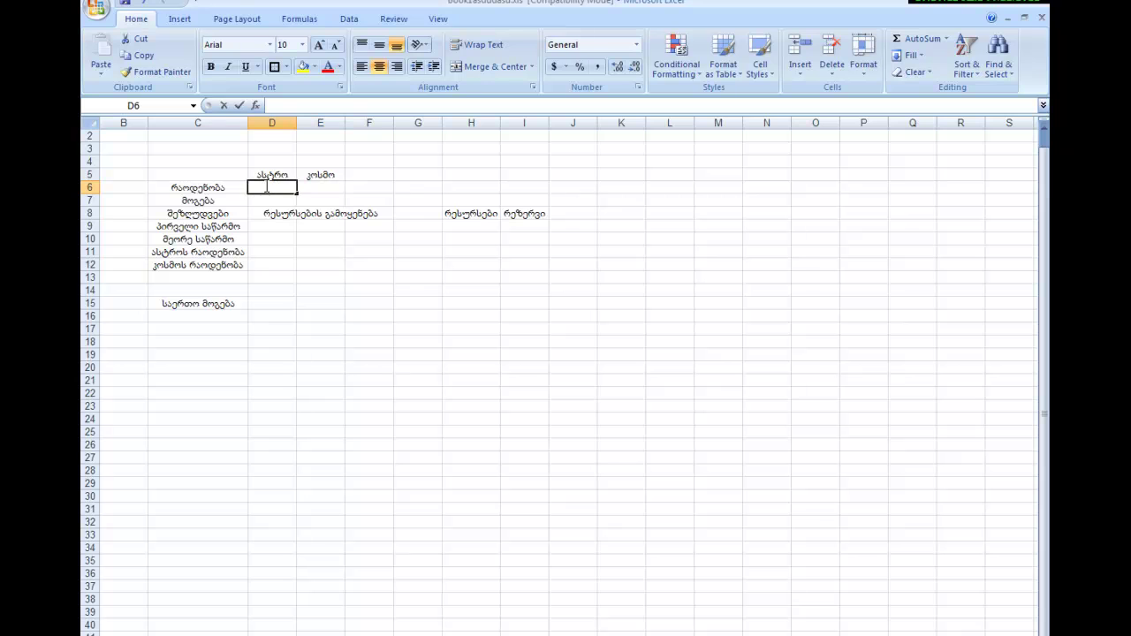
key("Tab")
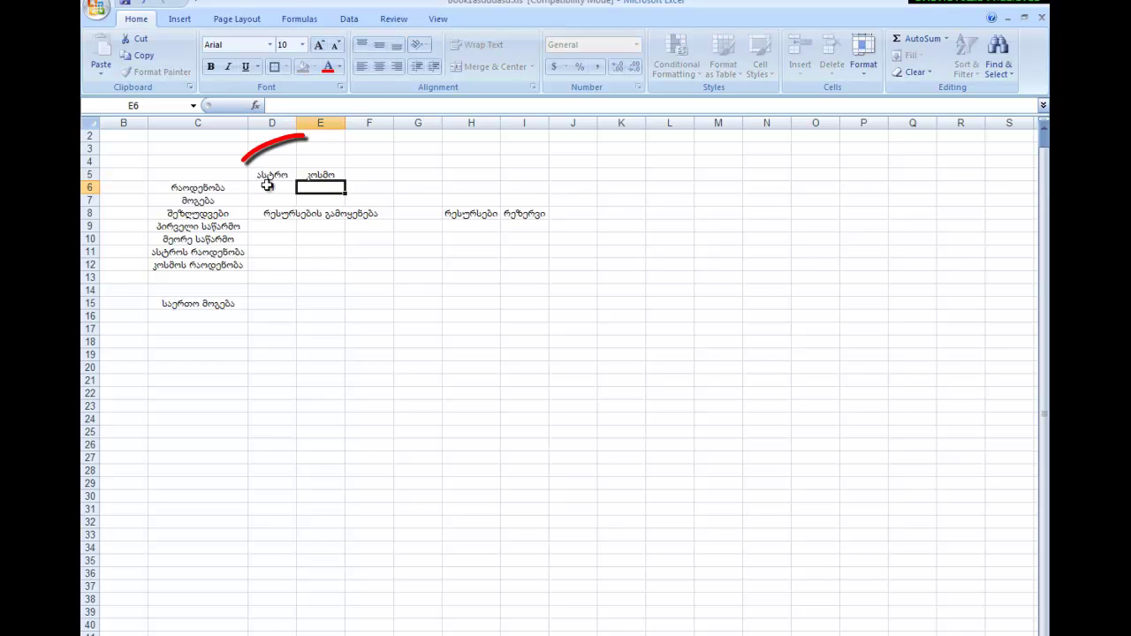
type("1")
key("Return")
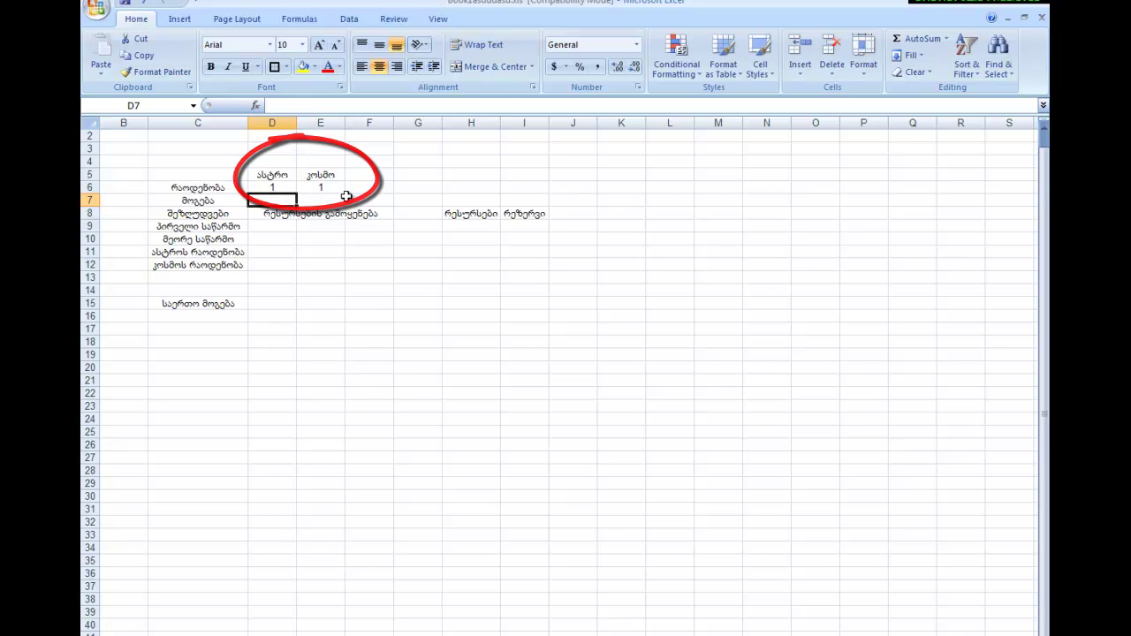
- Look up the unit profits on the problem data sheet and enter 20 in D7 for astro and 10 in E7 for cosmo
left_click(151, 635)
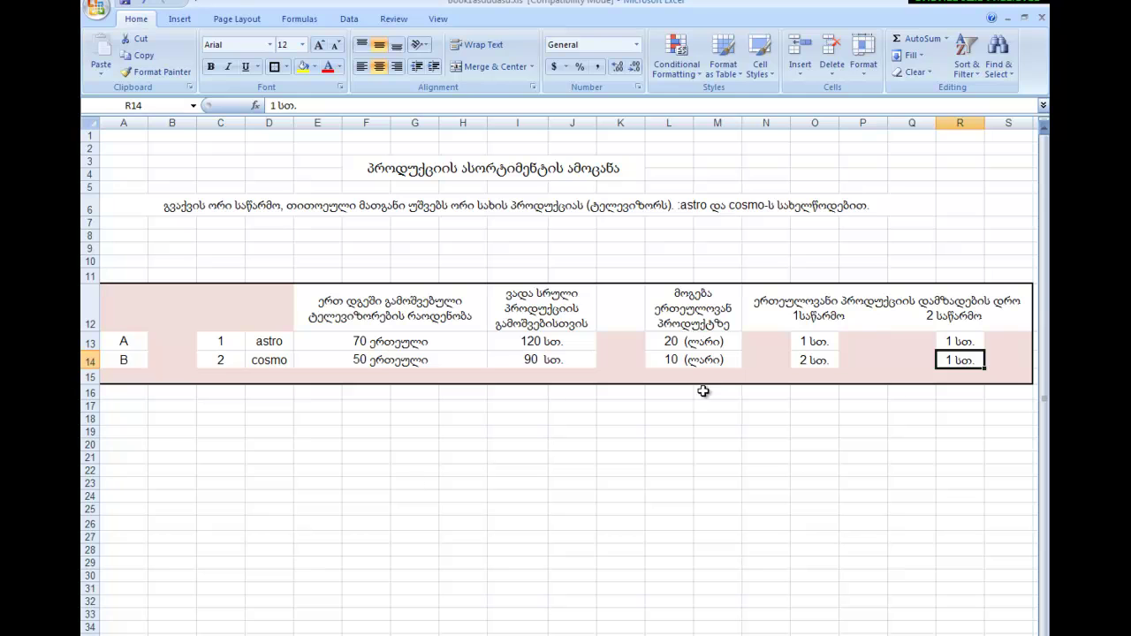
left_click(677, 341)
left_click(692, 358)
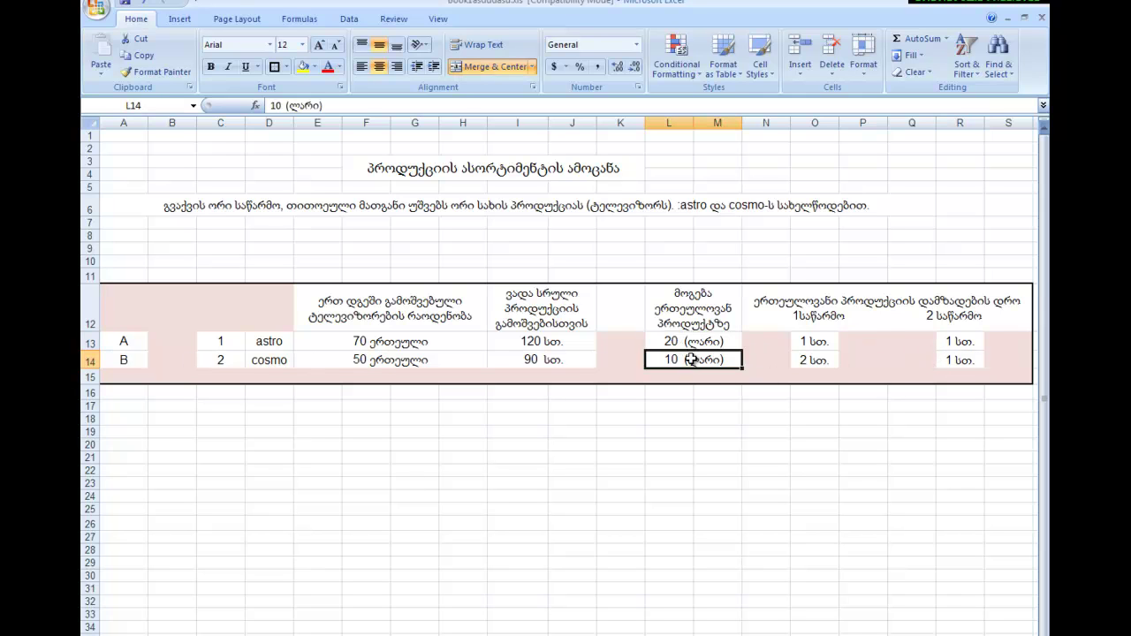
left_click(176, 635)
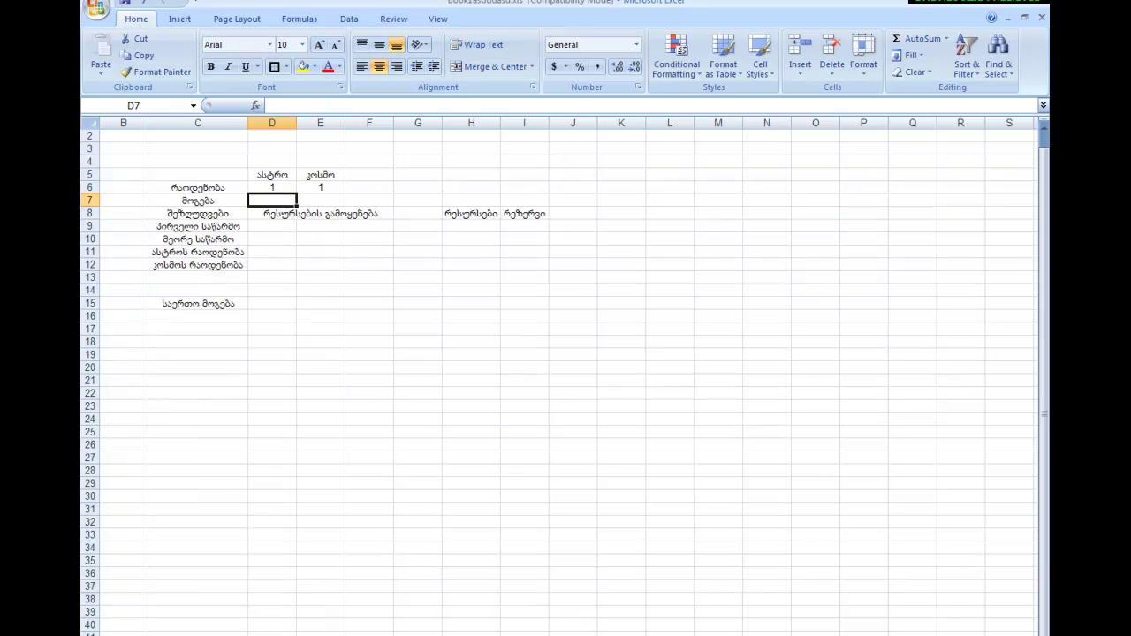
type("20")
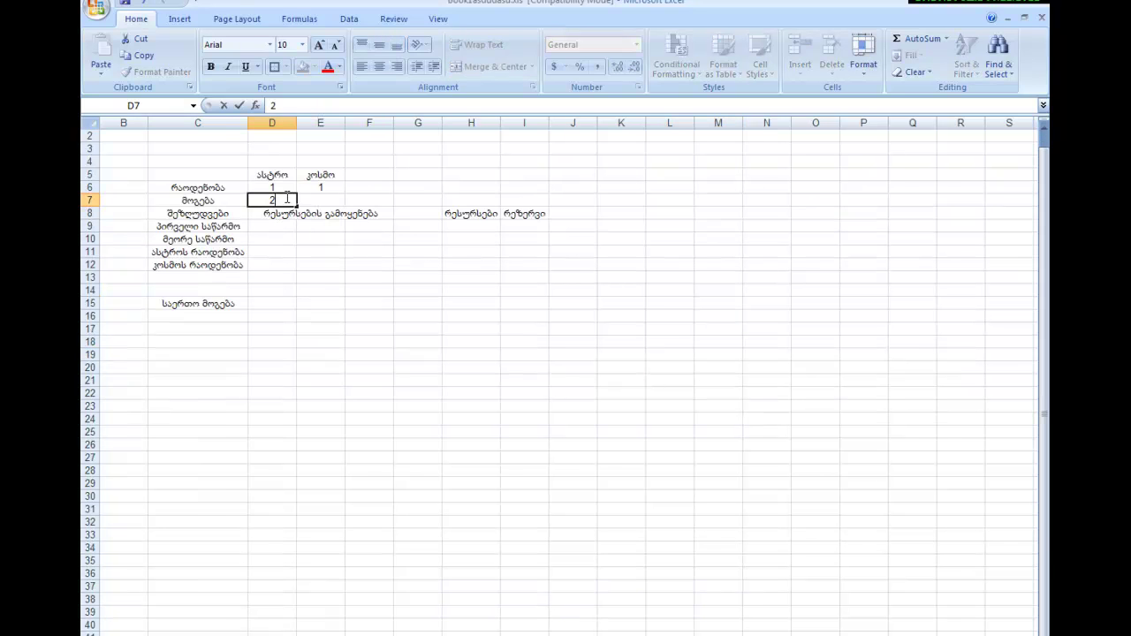
key("Tab")
type("10")
key("Return")
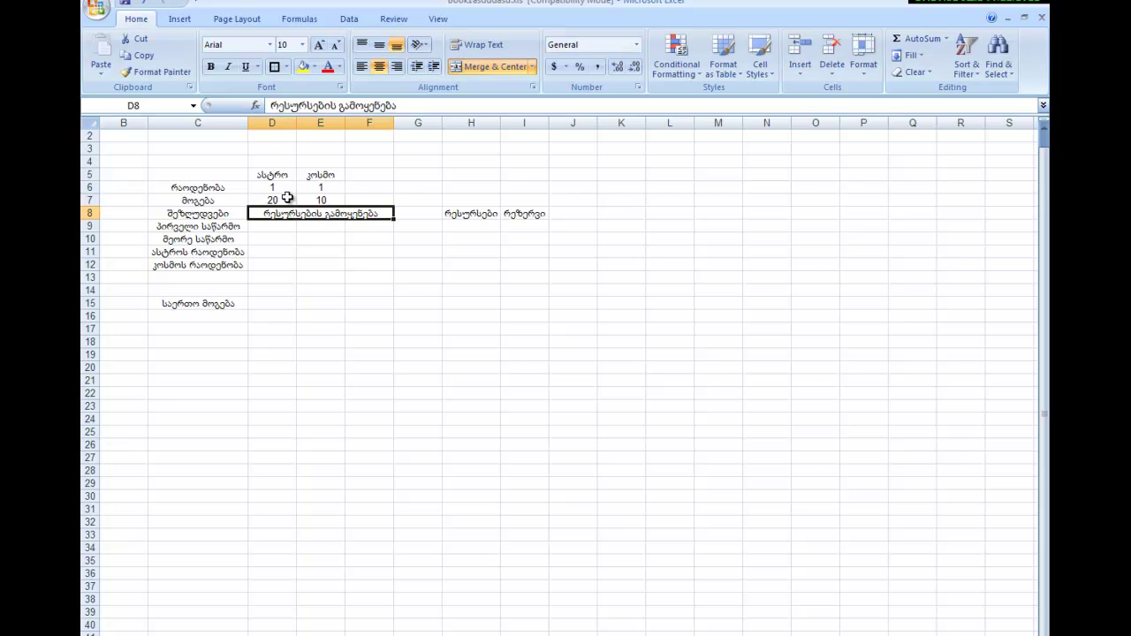
- Consult the production times in the problem data and enter 1 in D9 and 2 in E9 for the first enterprise
left_click_drag(274, 227, 323, 248)
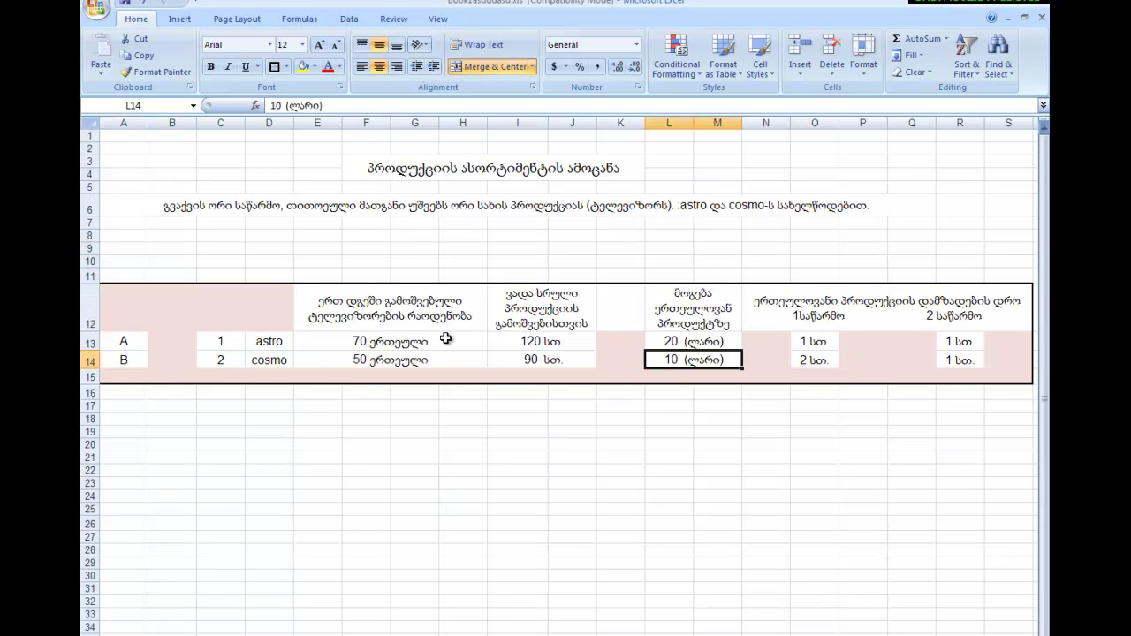
left_click(268, 341)
left_click(265, 362)
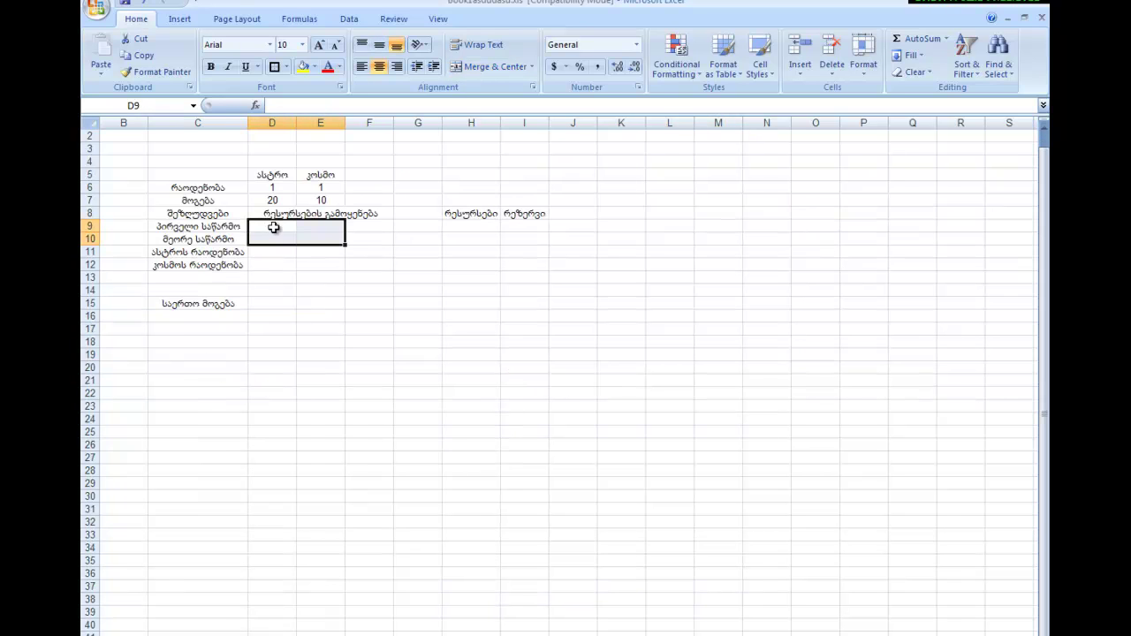
left_click(273, 226)
type("1")
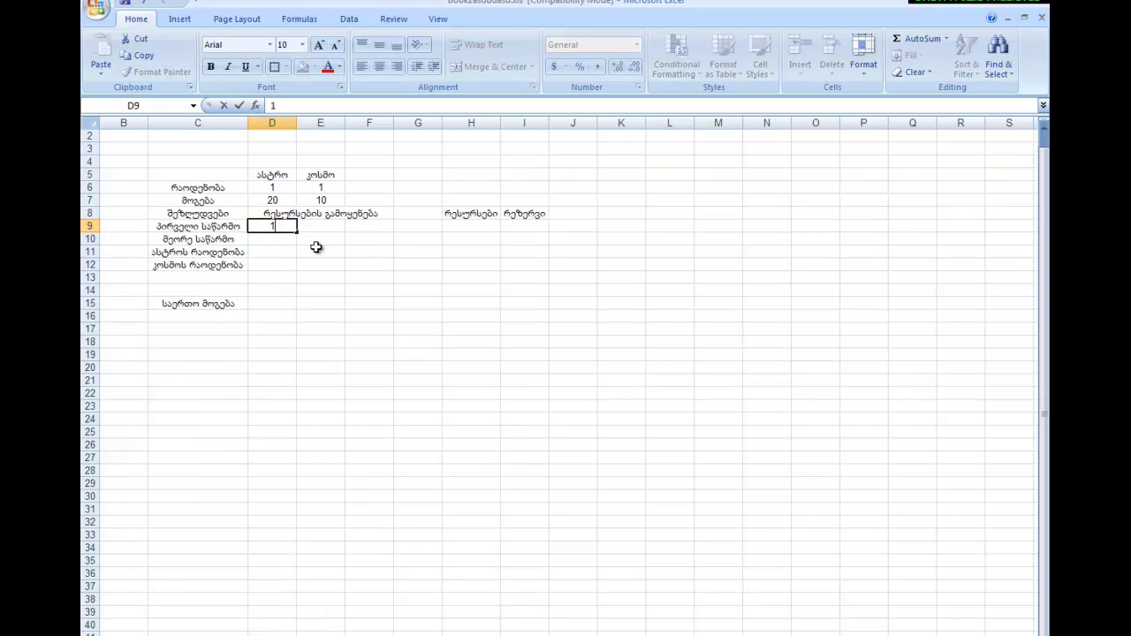
key("Tab")
type("2")
key("Down")
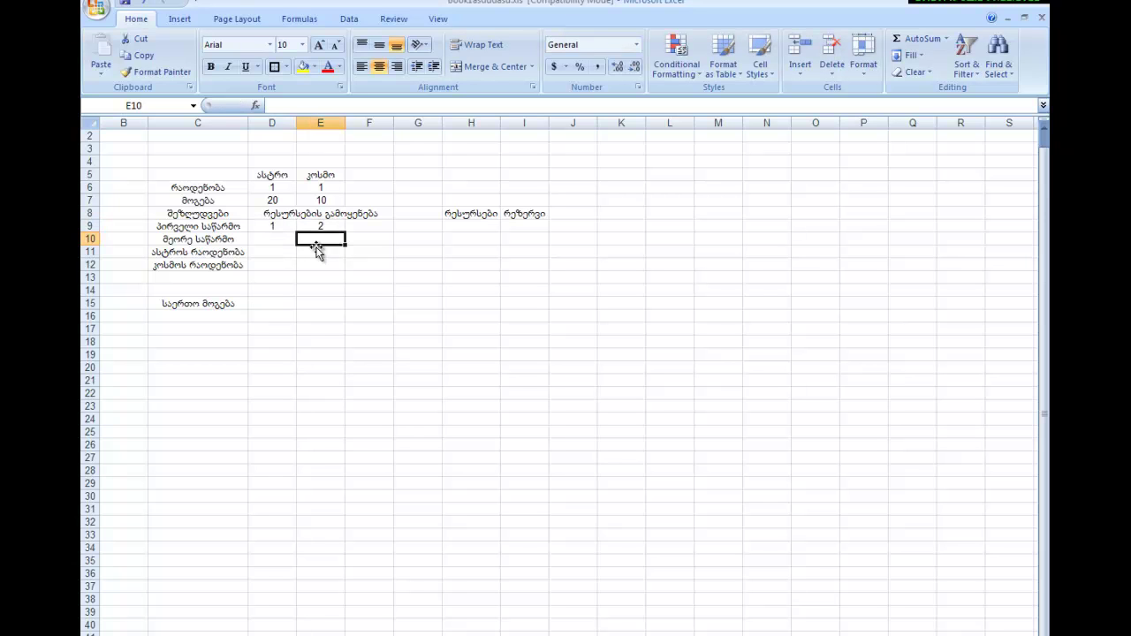
- Enter the second enterprise's production times, 1 in D10 for astro and 1 in E10 for cosmo
key("Left")
type("1")
key("Tab")
type("1")
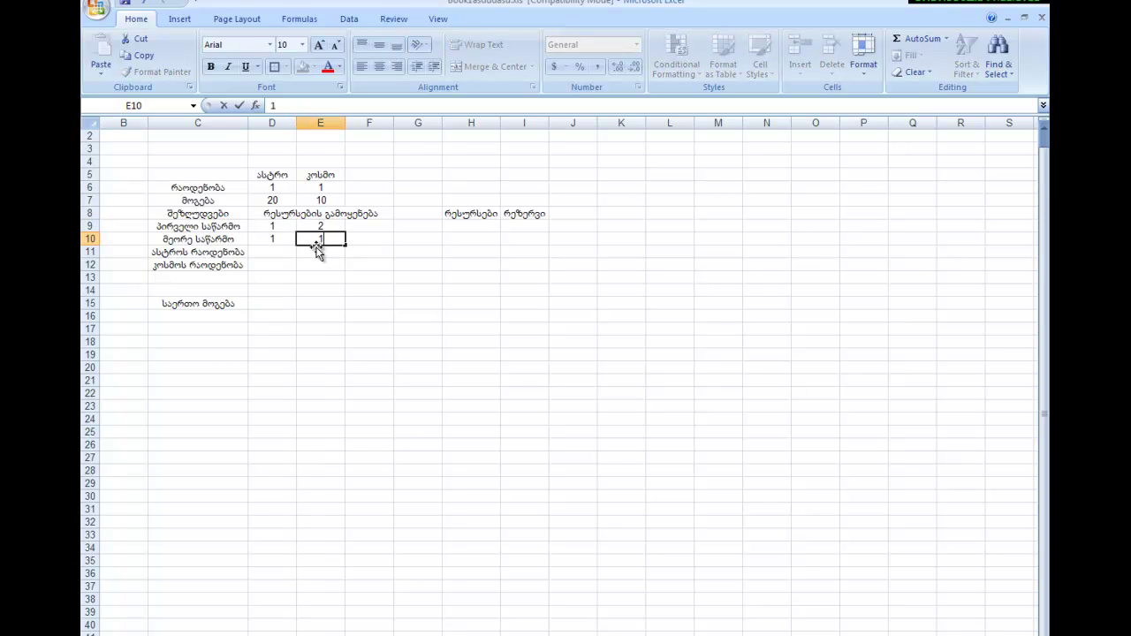
key("Return")
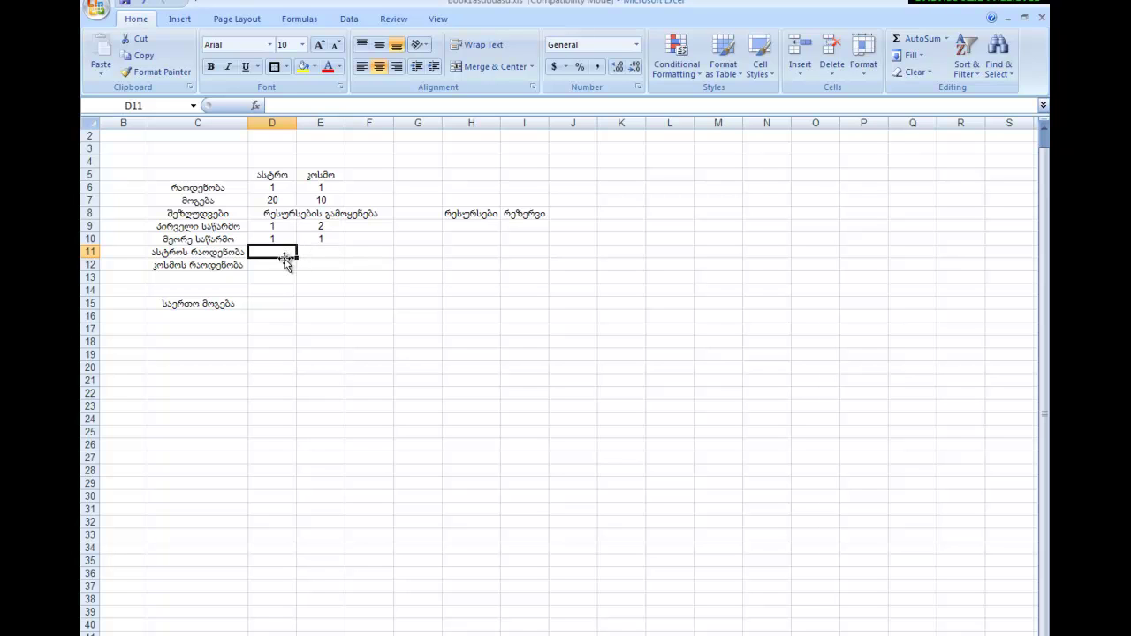
- Enter the quantity constraint coefficients, 1 in D11 for astro and 1 in E12 for cosmo
type("1")
key("Return")
key("Right")
type("1")
left_click(361, 228)
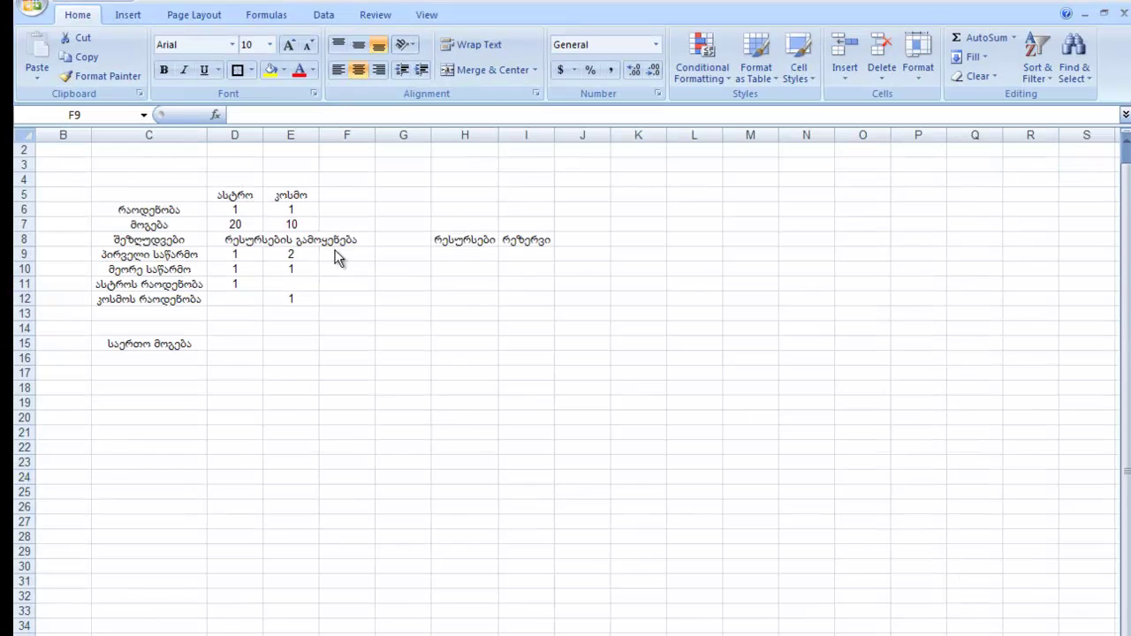
- Calculate the first enterprise's resource usage in F9 with =SUMPRODUCT(D6:E6,D9:E9) and review the formula's ranges
double_click(342, 255)
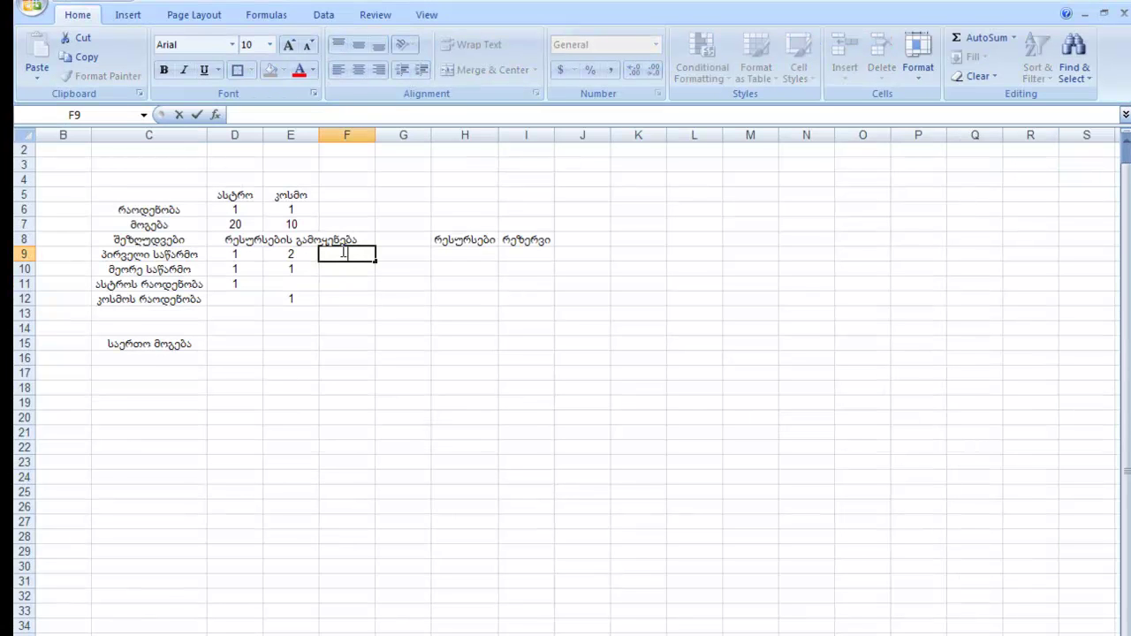
type("=SUM")
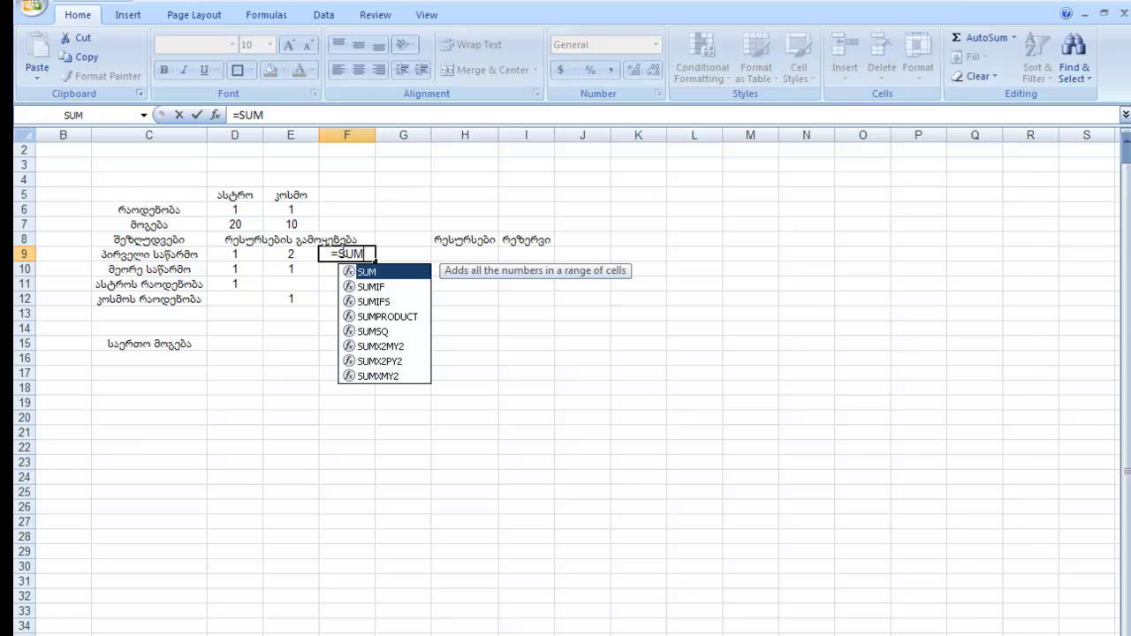
double_click(411, 316)
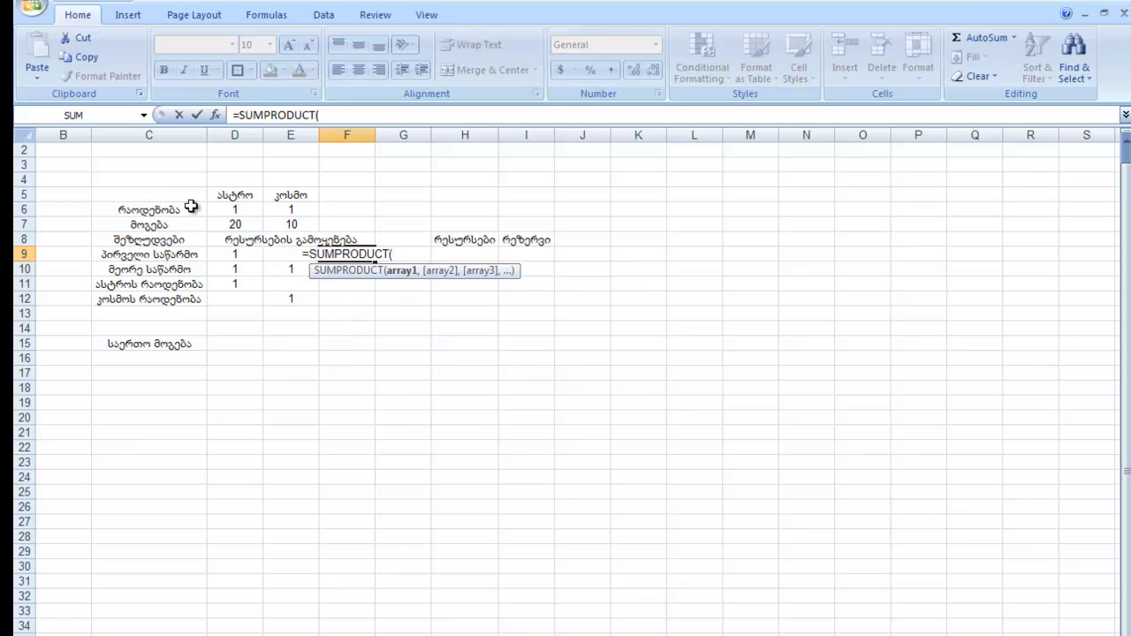
left_click_drag(235, 213, 275, 212)
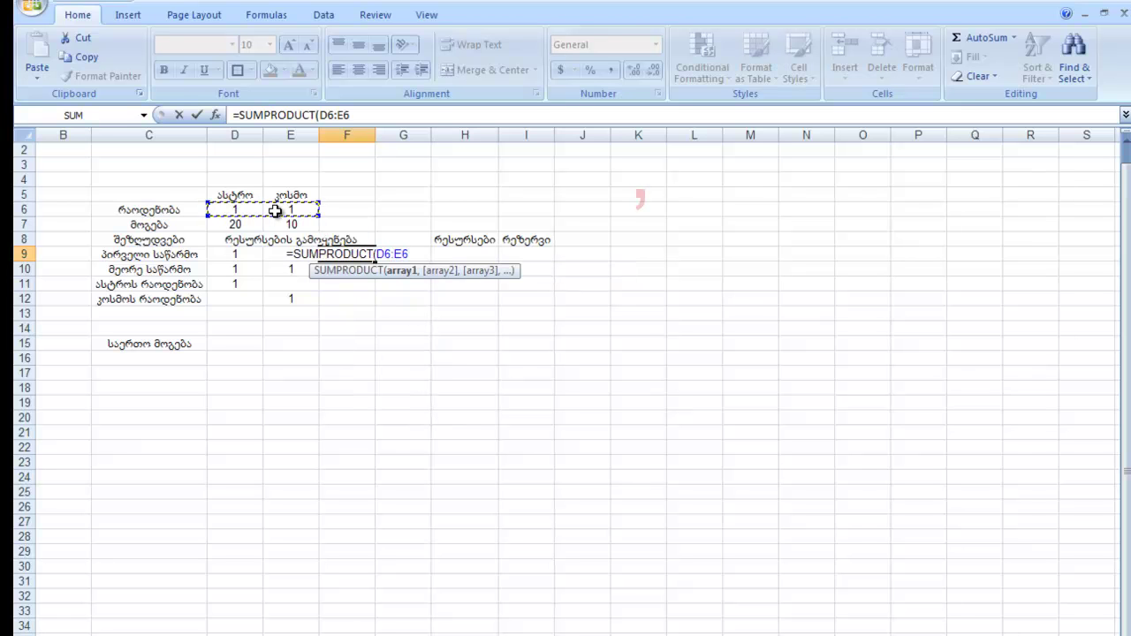
type(",")
left_click_drag(236, 255, 274, 256)
key("Return")
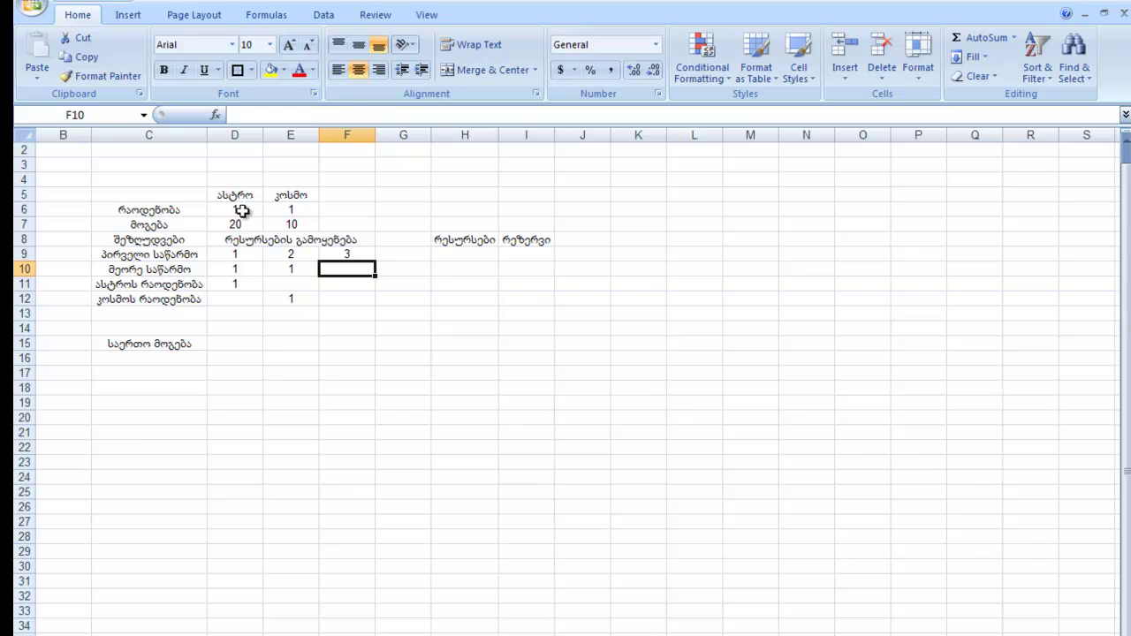
left_click(346, 254)
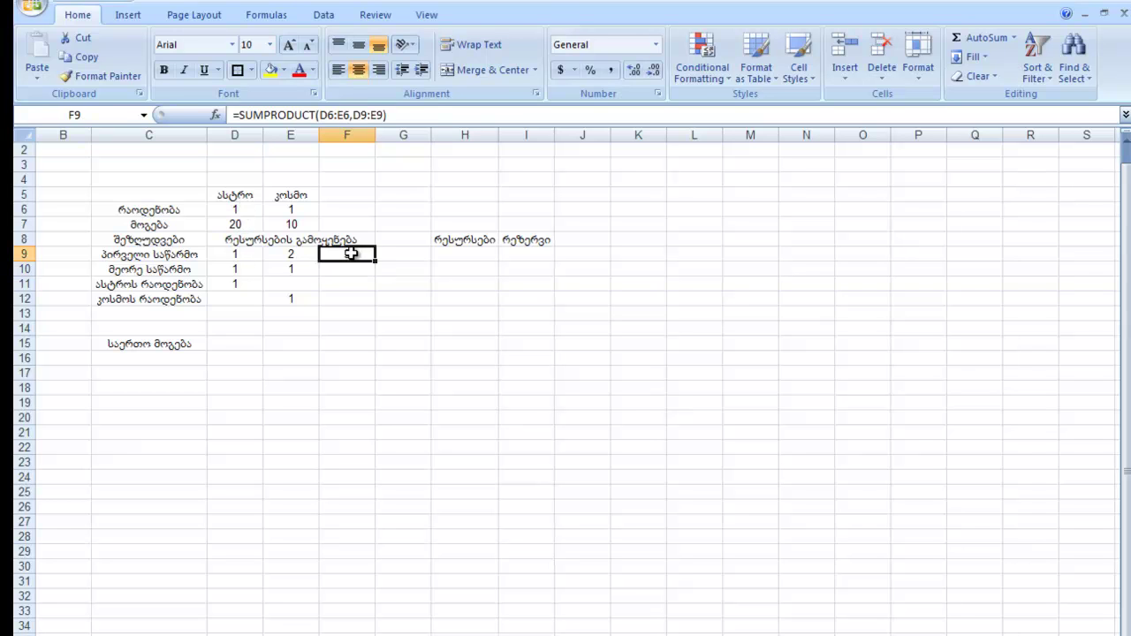
double_click(347, 253)
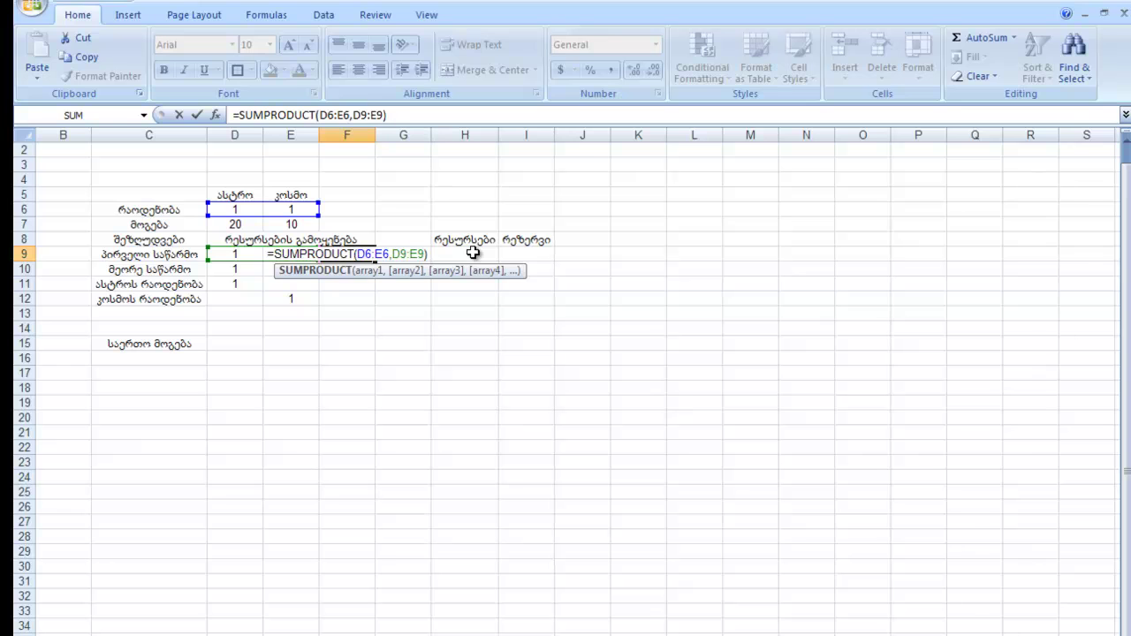
key("Return")
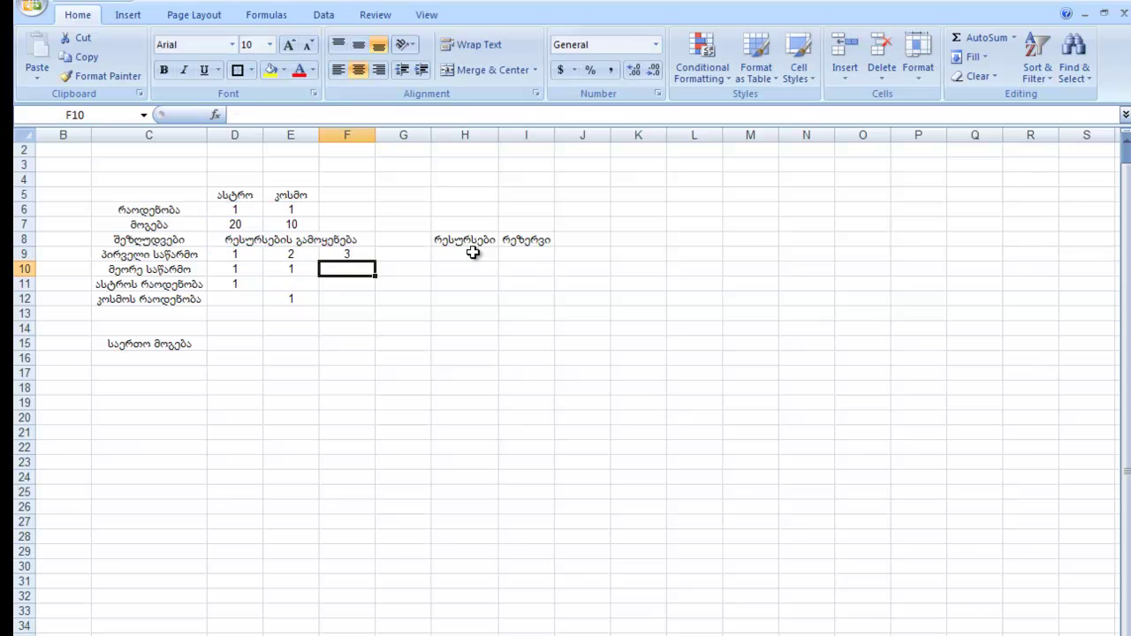
- Calculate the second enterprise's resource usage in F10 with =SUMPRODUCT(D6:E6,D10:E10)
double_click(344, 270)
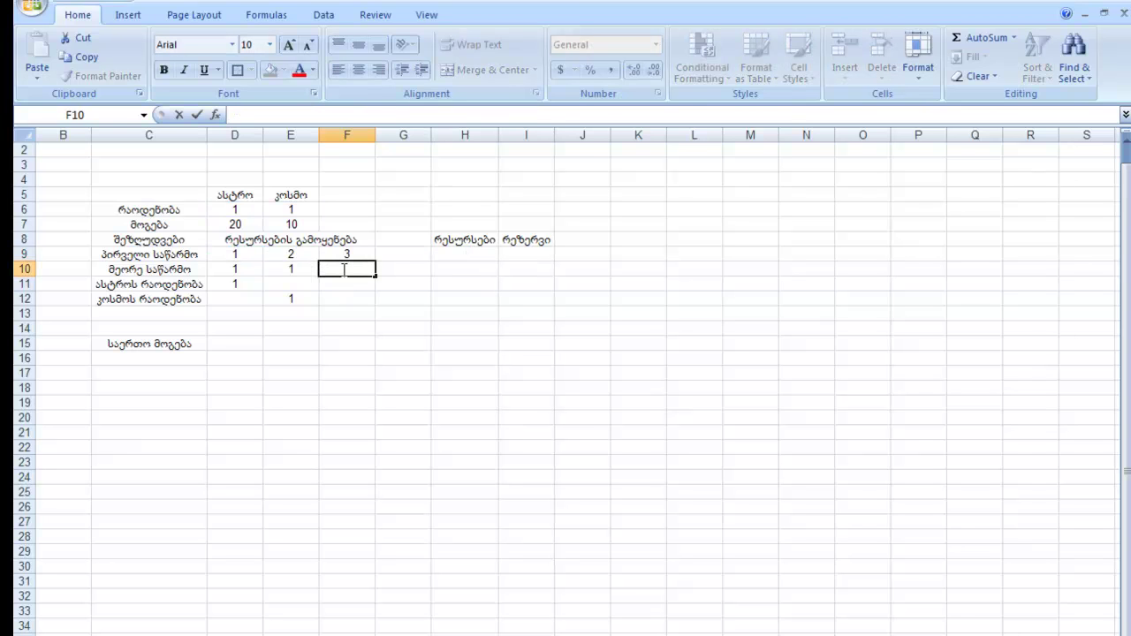
type("=SUM")
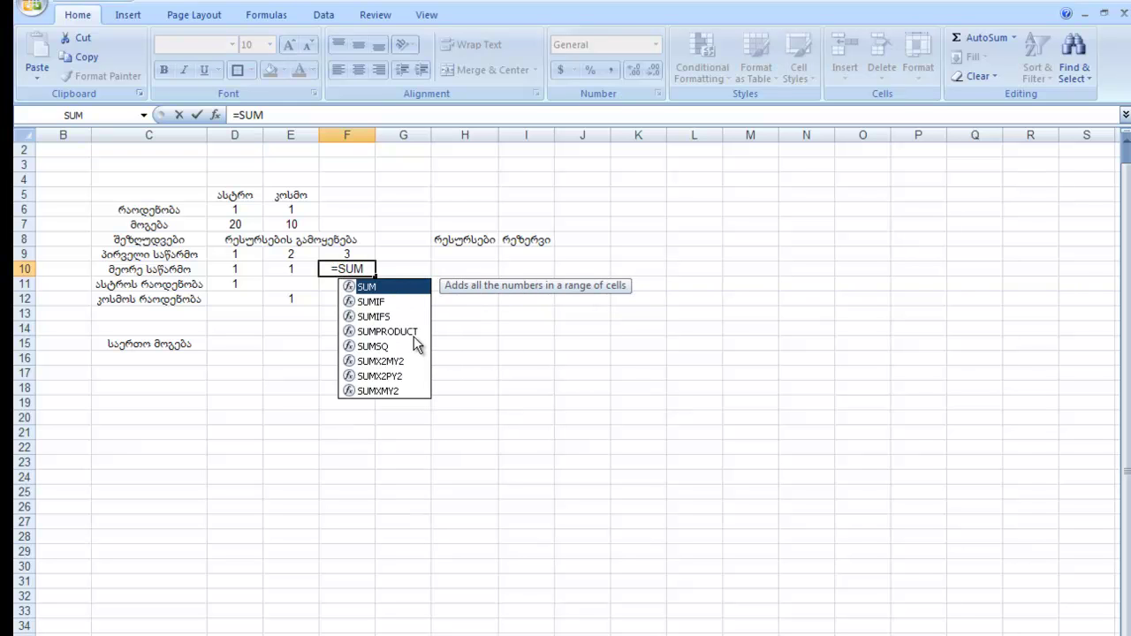
double_click(413, 332)
left_click_drag(248, 211, 274, 209)
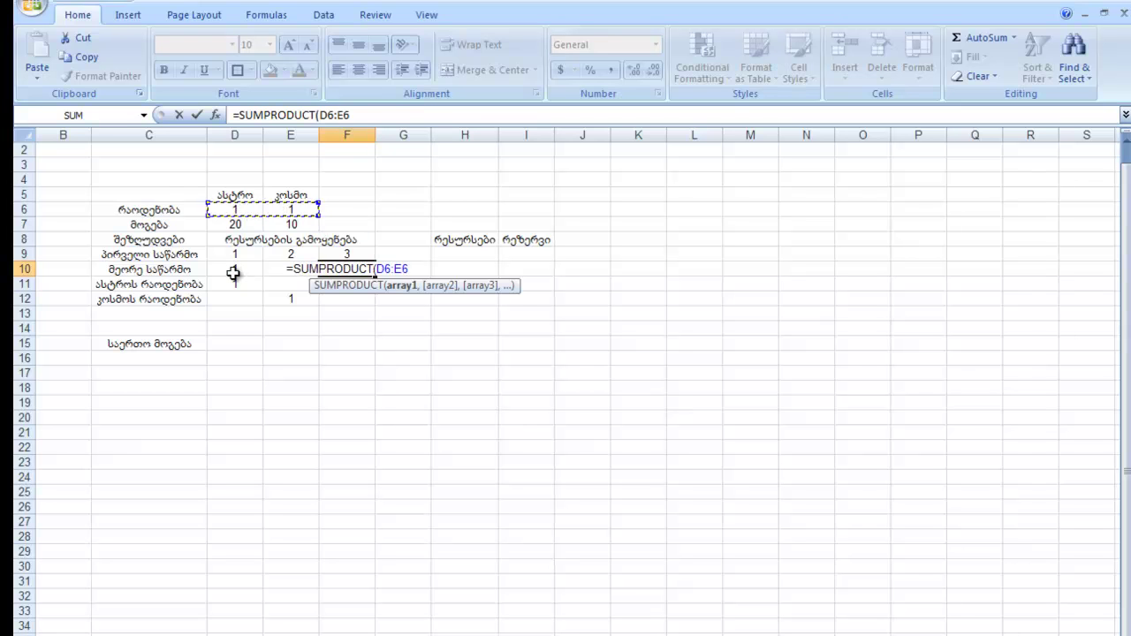
type(",")
left_click_drag(235, 271, 277, 273)
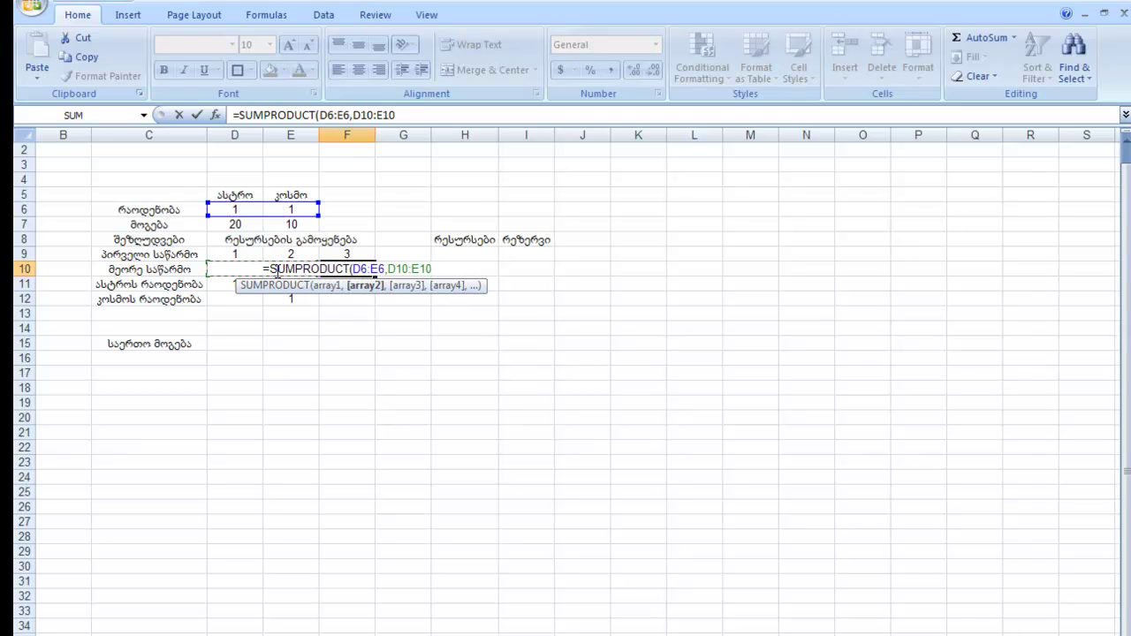
key("Return")
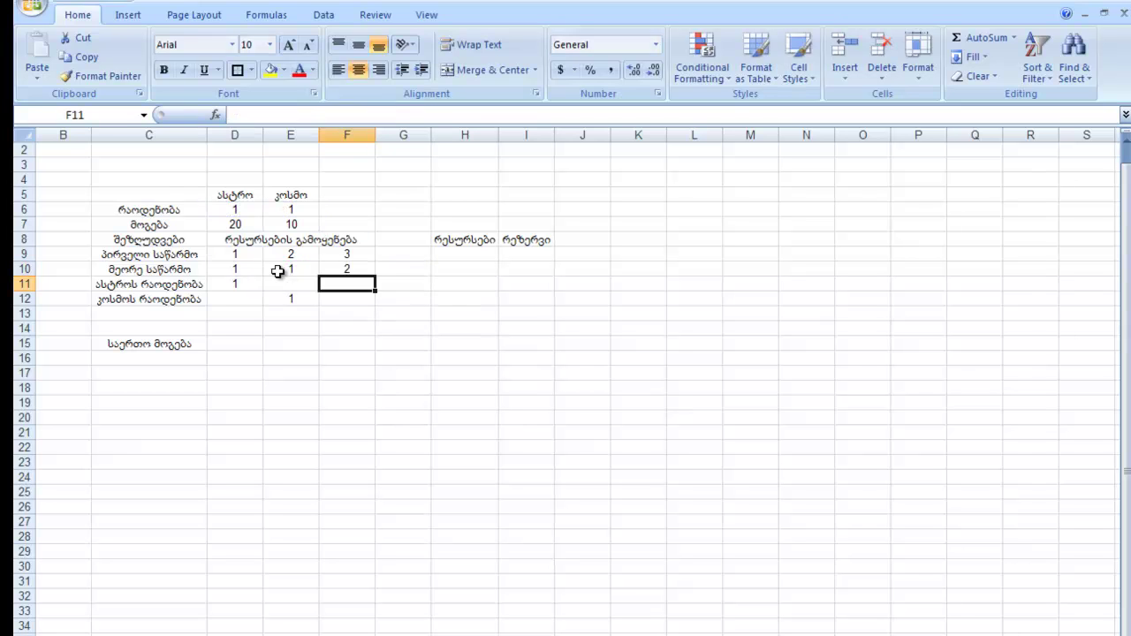
- Calculate the astro quantity usage in F11 with =SUMPRODUCT(D6,D11)
double_click(350, 280)
type("=SUM")
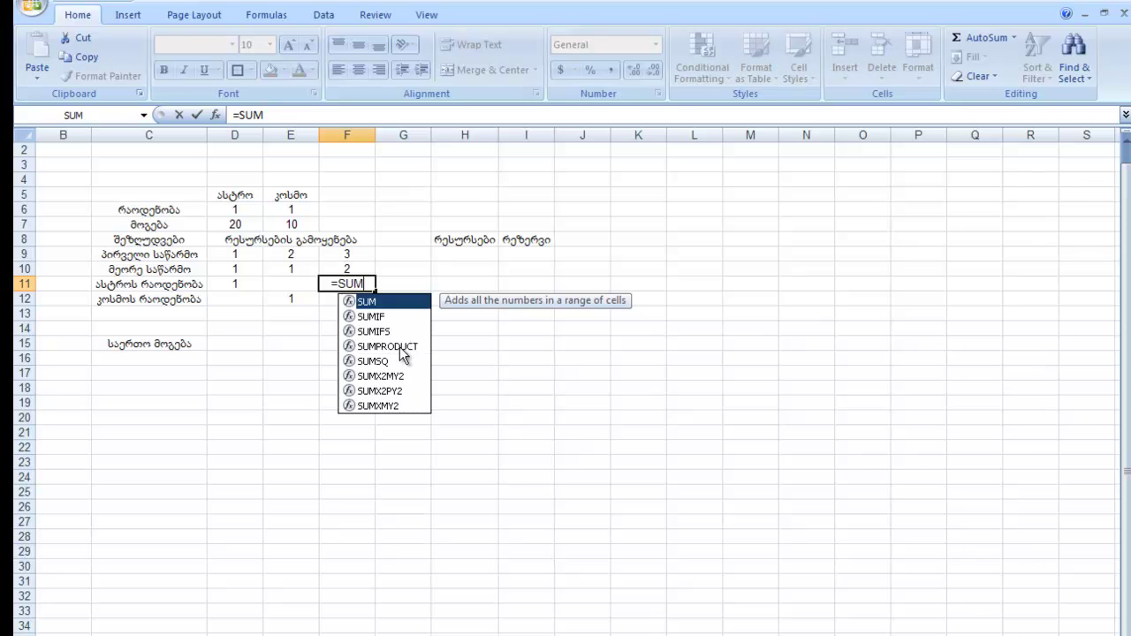
double_click(400, 347)
left_click(240, 213)
type(",")
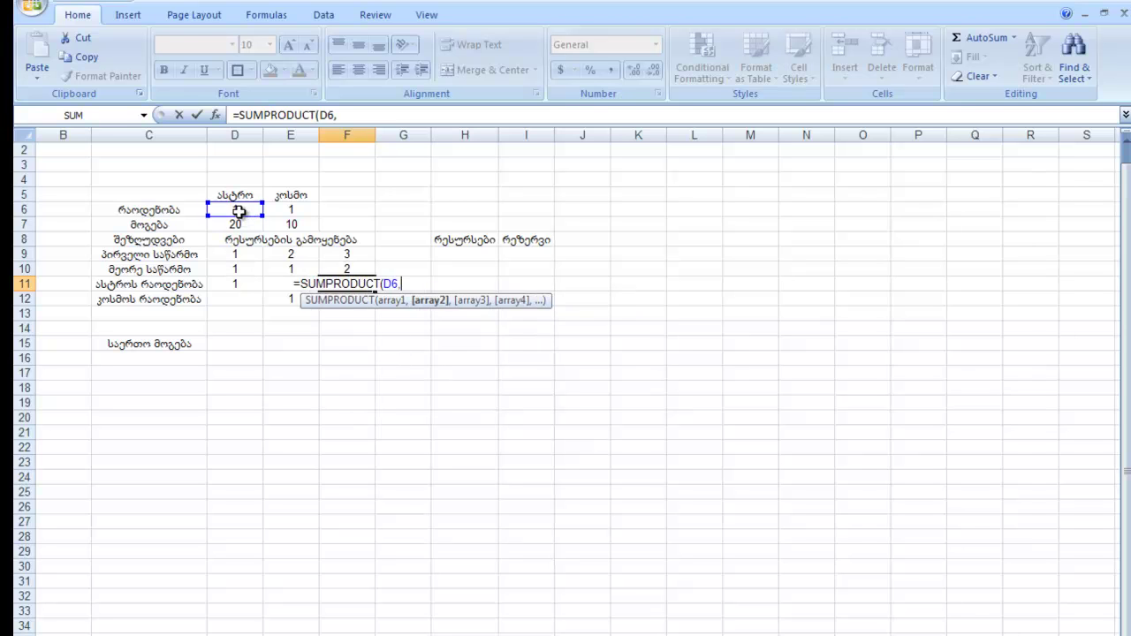
left_click(243, 285)
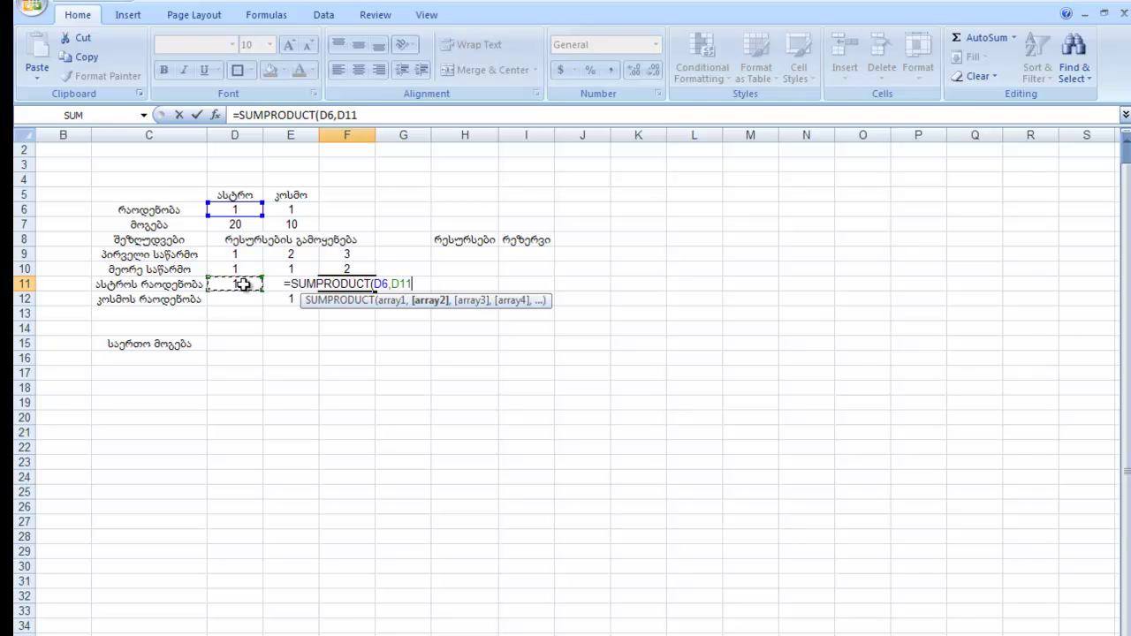
key("Return")
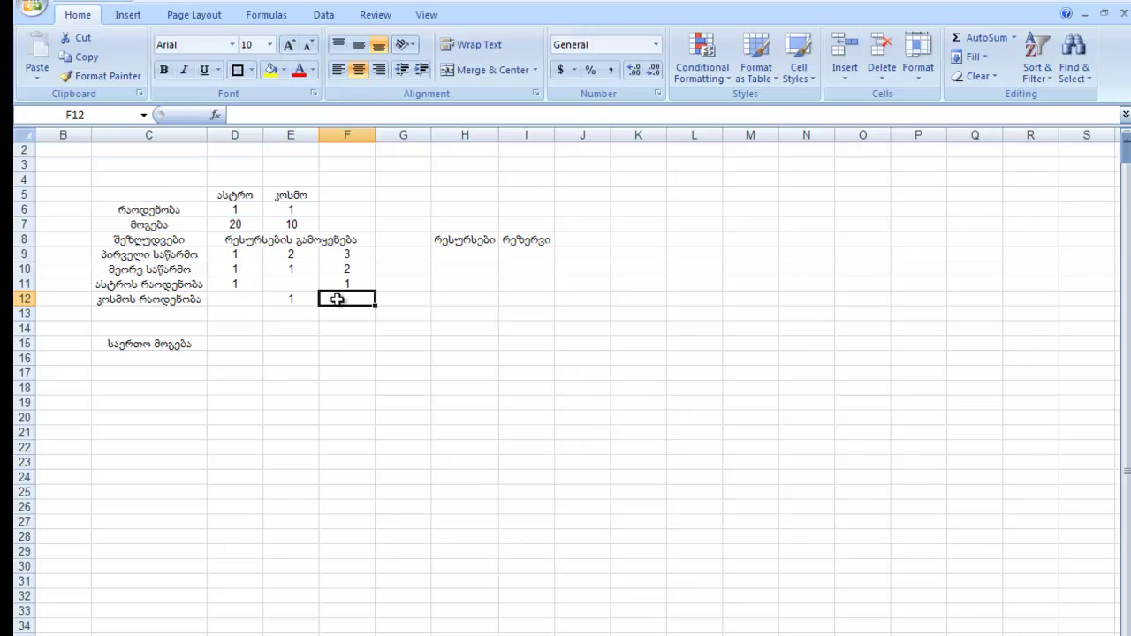
- Calculate the cosmo quantity usage in F12 with =SUMPRODUCT(E6,E12)
type("=")
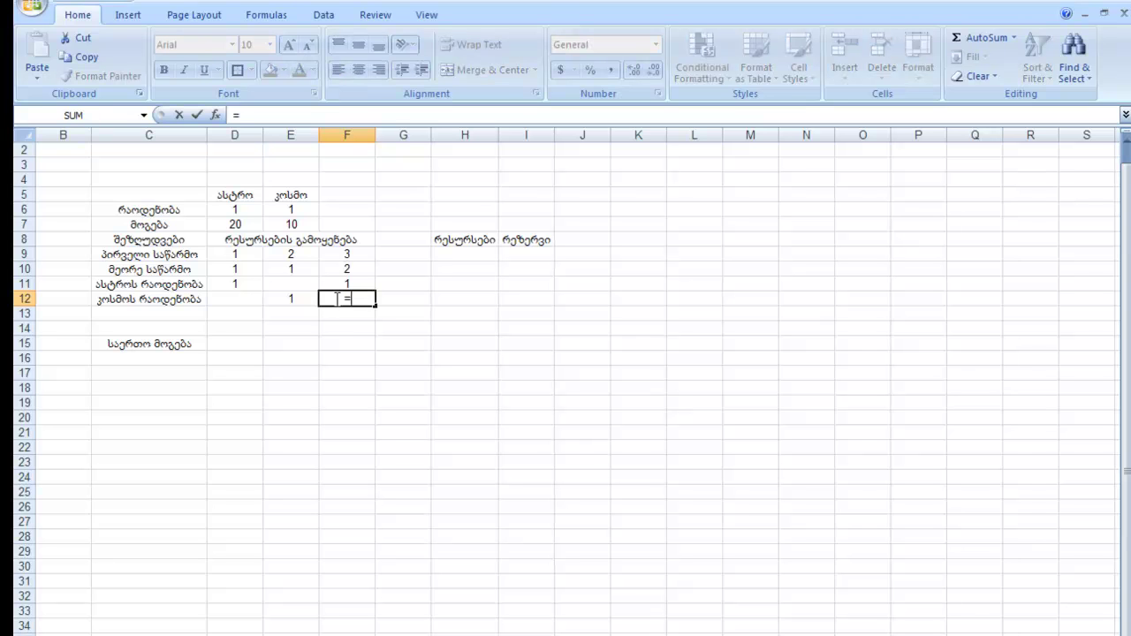
type("SUM")
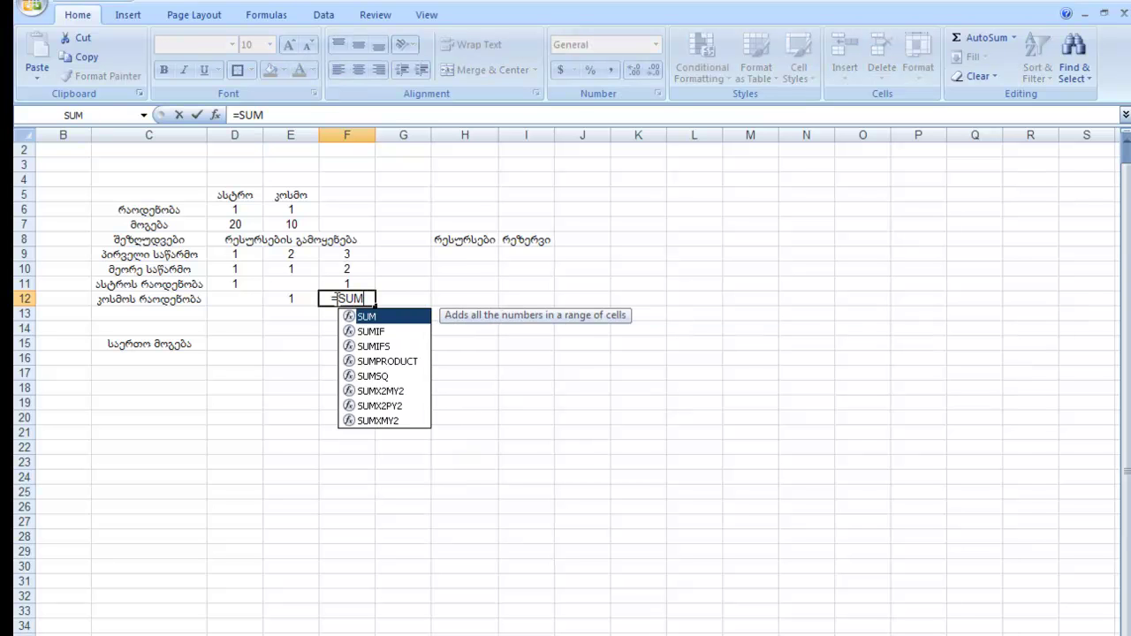
key("Down")
key("Down")
key("Down")
key("Tab")
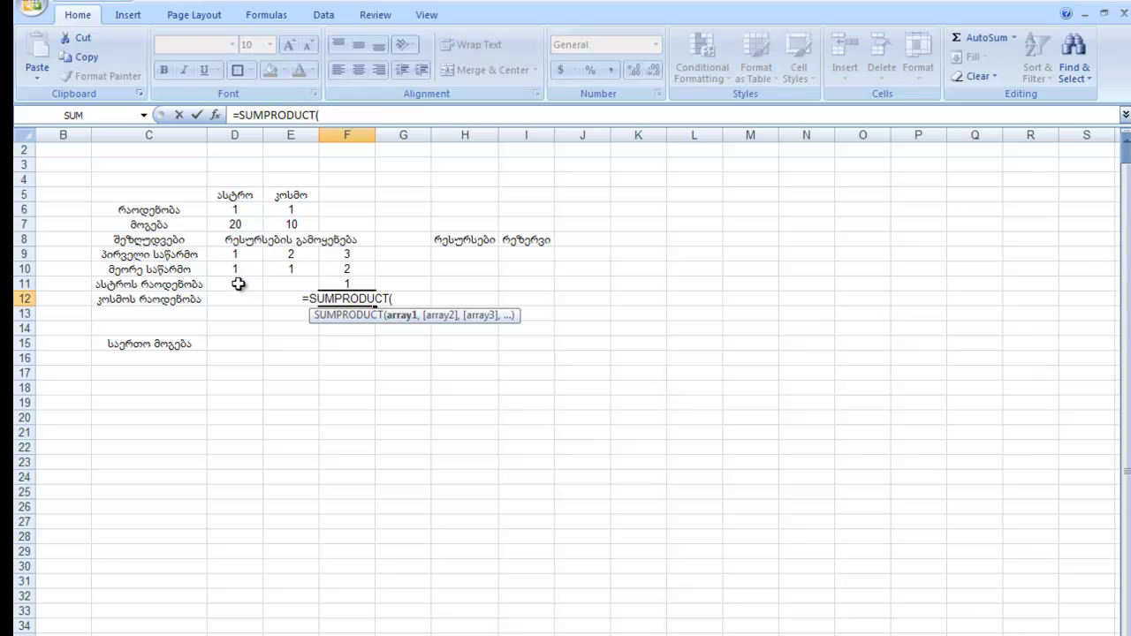
left_click(295, 212)
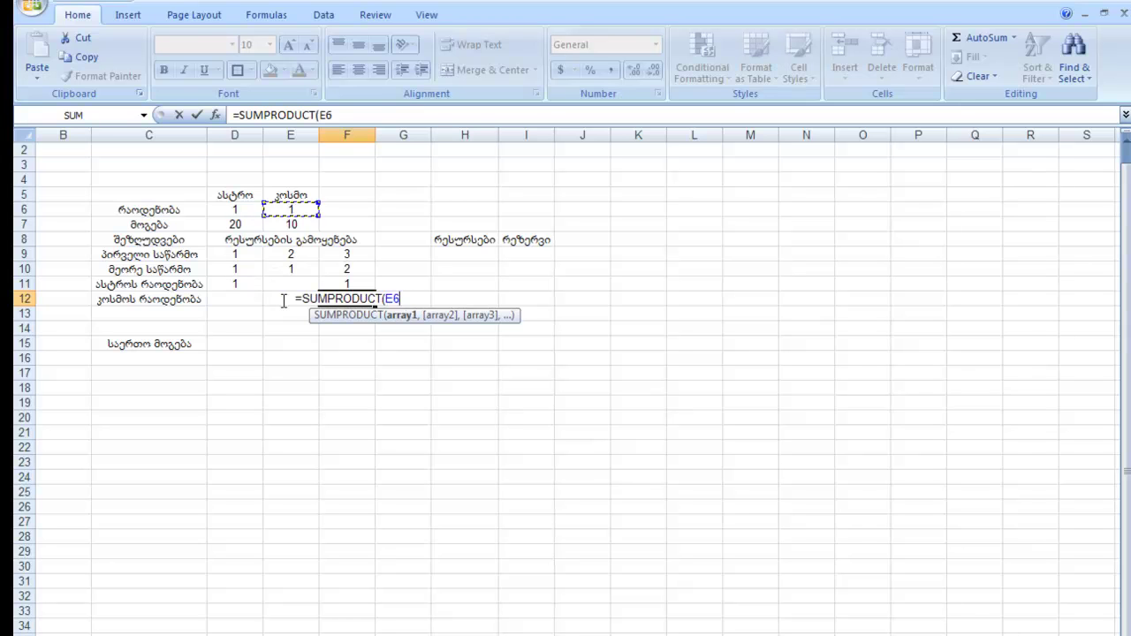
type(",")
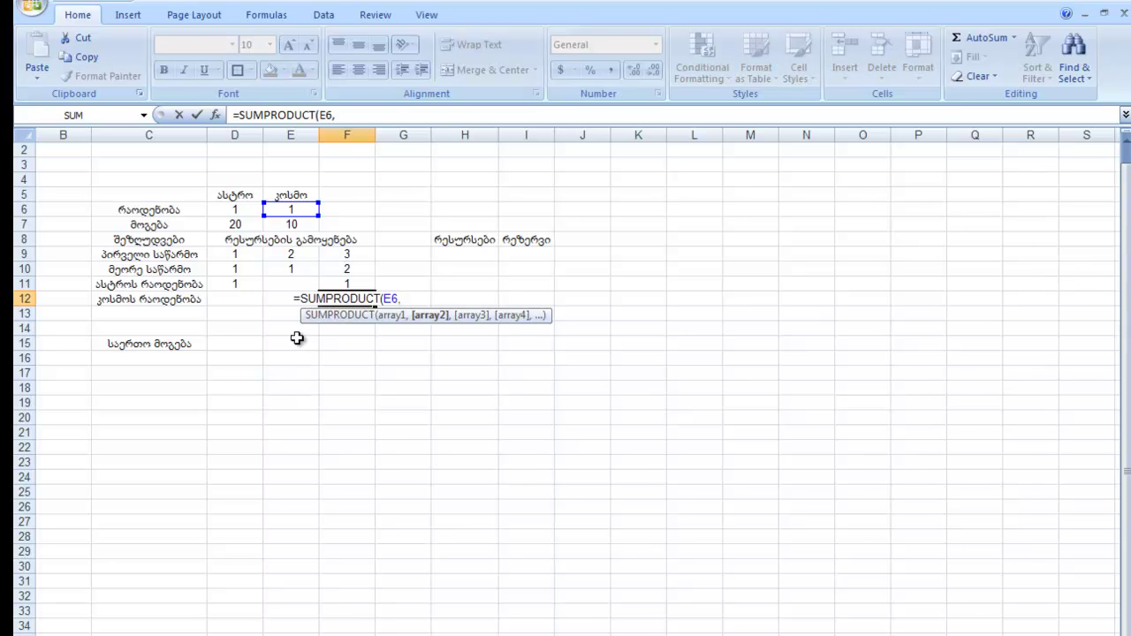
type("E12")
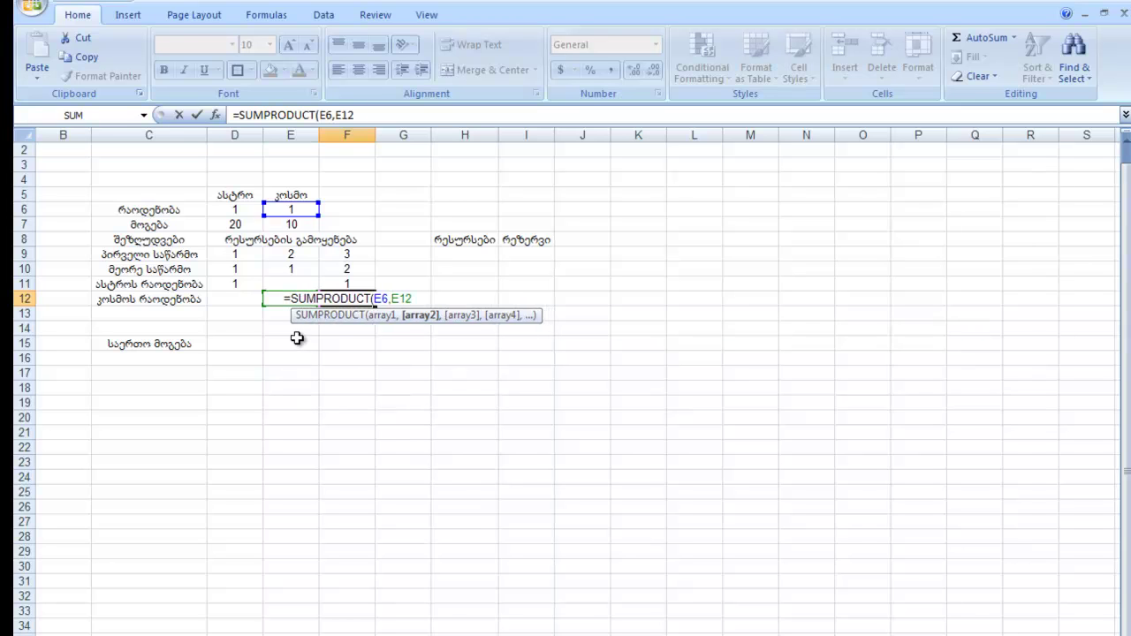
key("Return")
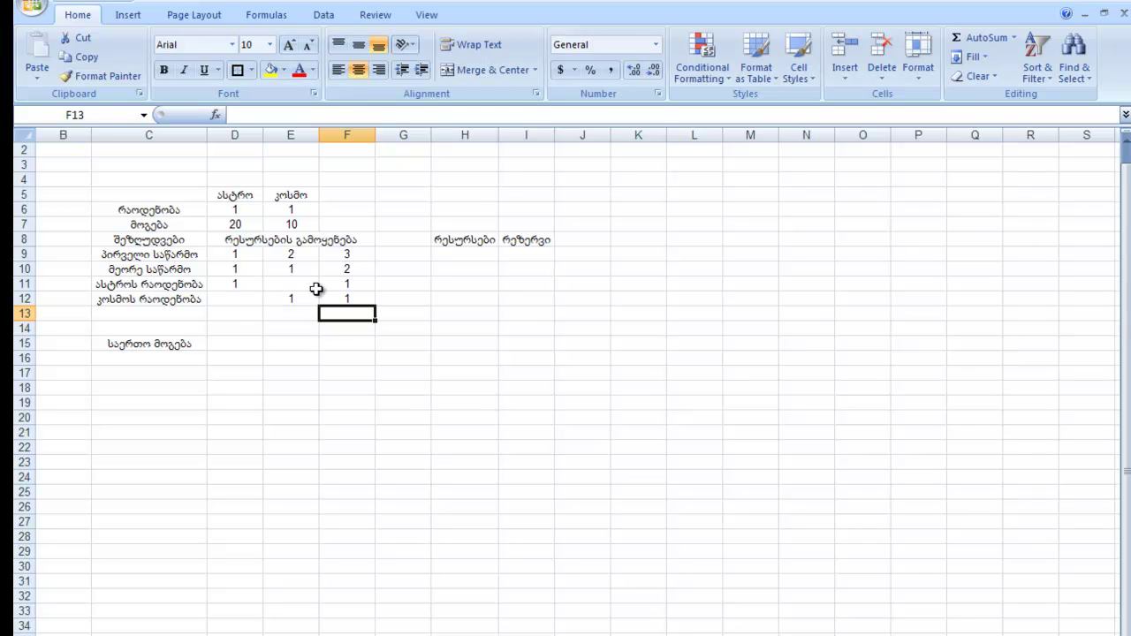
left_click_drag(345, 284, 343, 302)
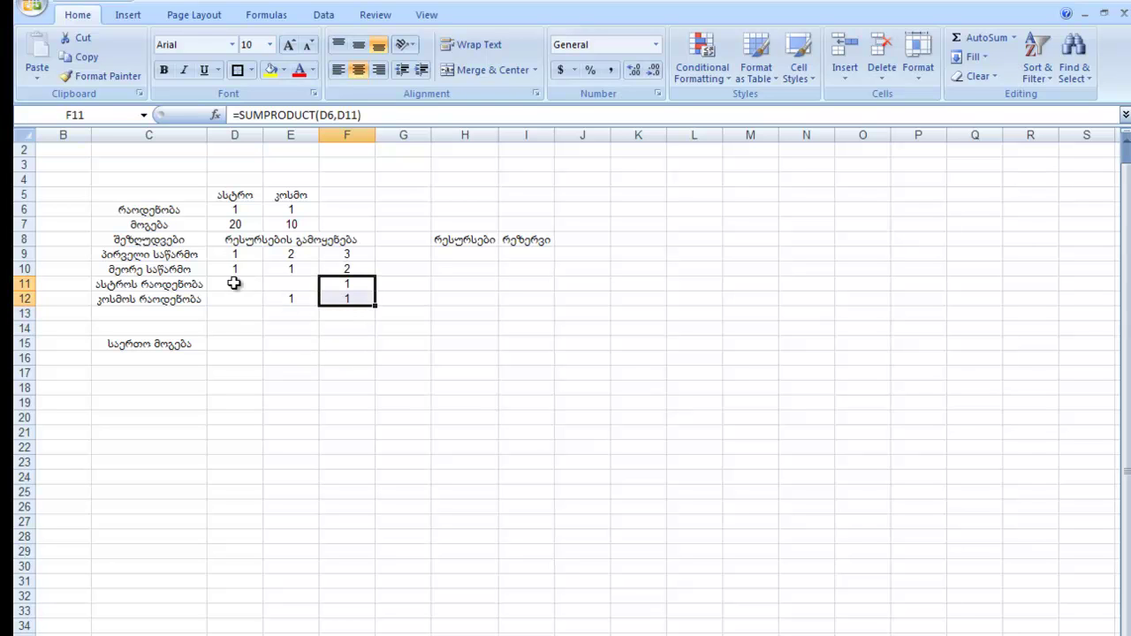
left_click_drag(237, 209, 275, 210)
left_click_drag(350, 286, 356, 300)
left_click(404, 283)
key("Down")
left_click(407, 287)
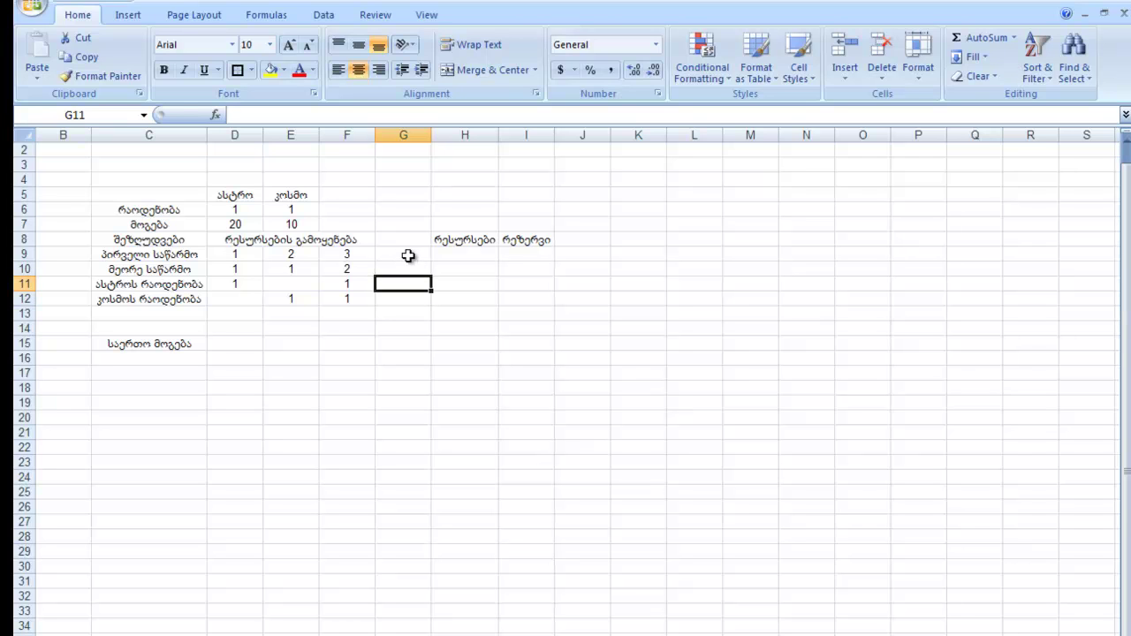
left_click(407, 254)
double_click(407, 255)
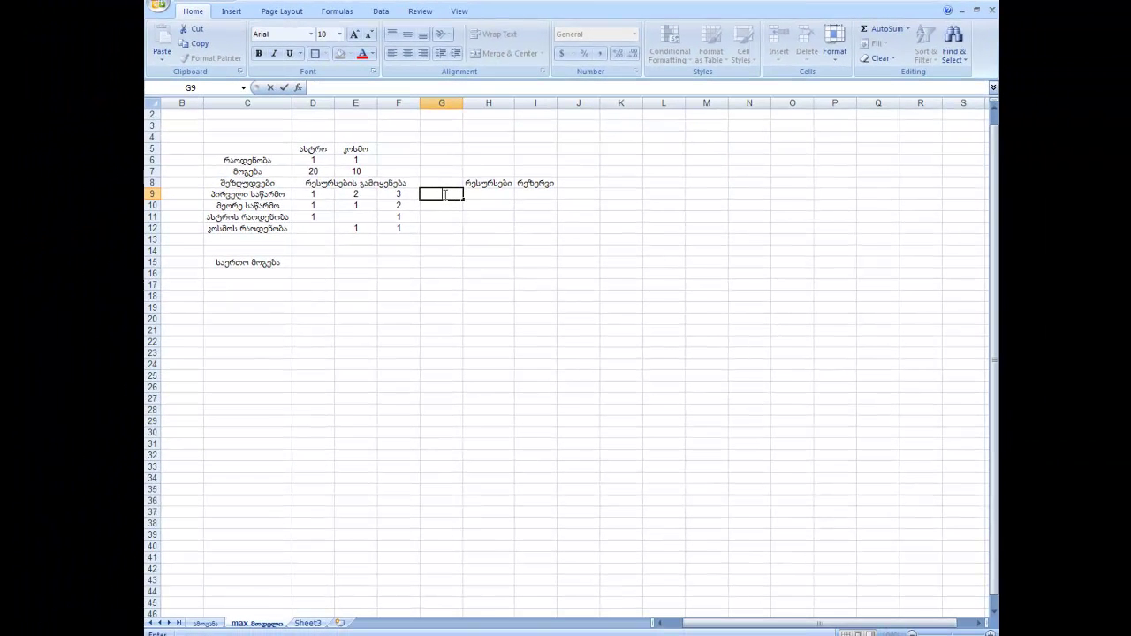
- Look up the full-production hours on the problem sheet and enter 120 in H9 and 90 in H10 as the enterprises' resources
left_click(505, 193)
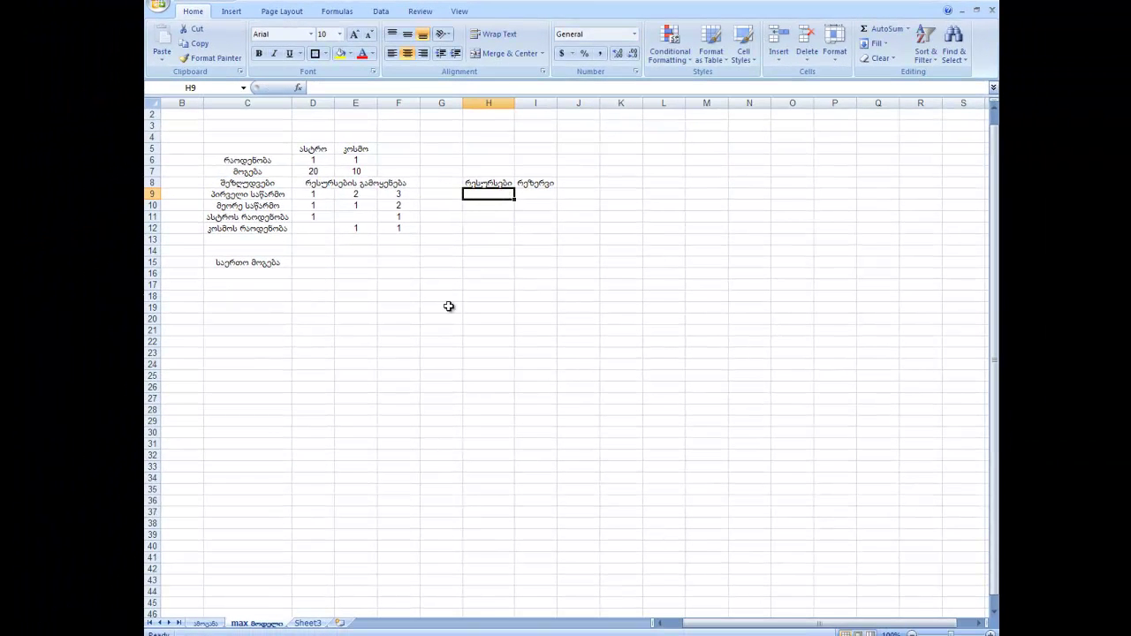
left_click(206, 624)
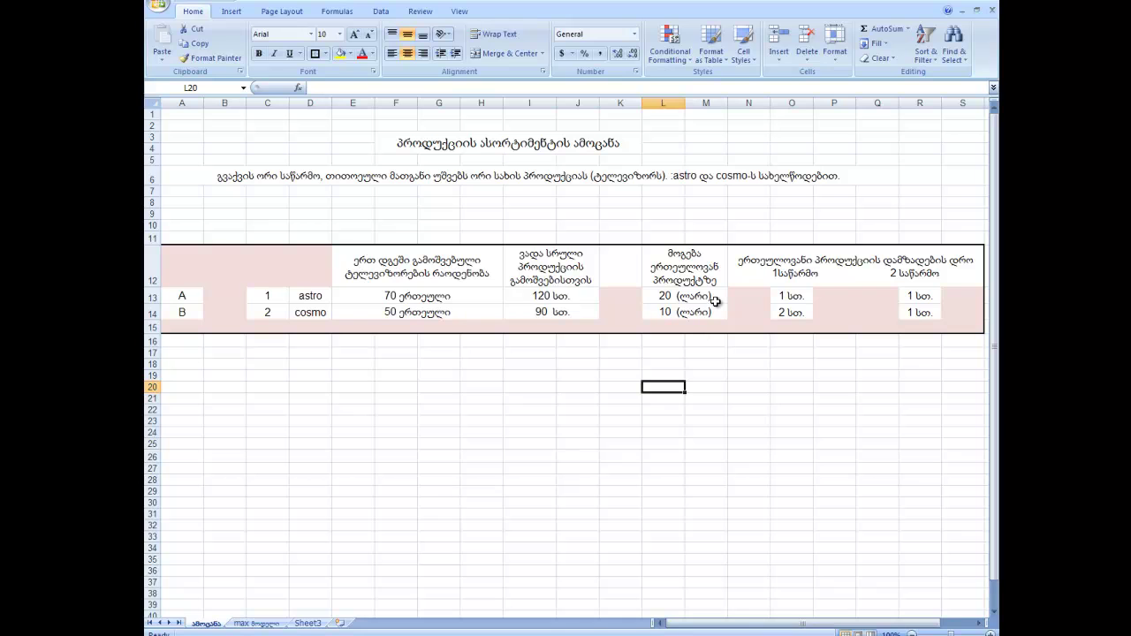
left_click_drag(563, 301, 564, 312)
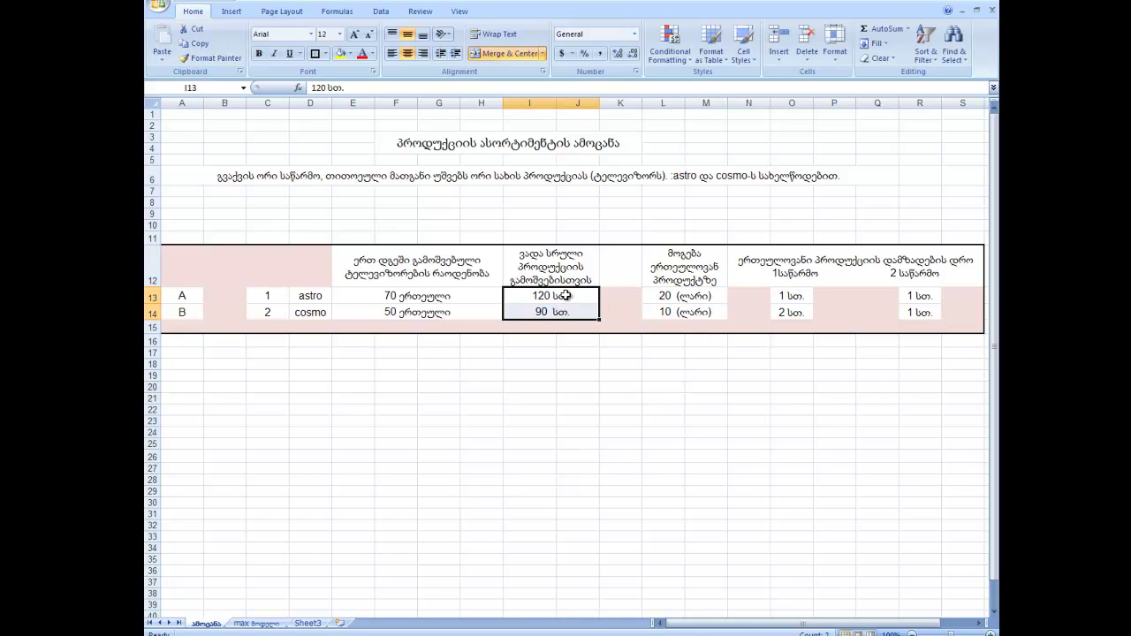
left_click(256, 624)
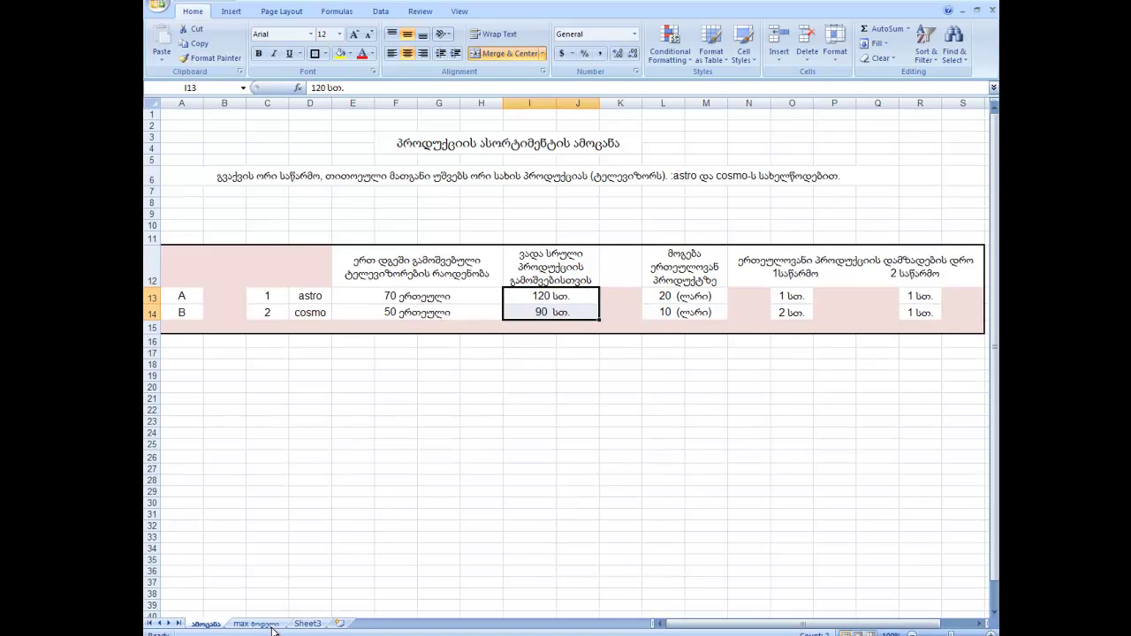
type("120")
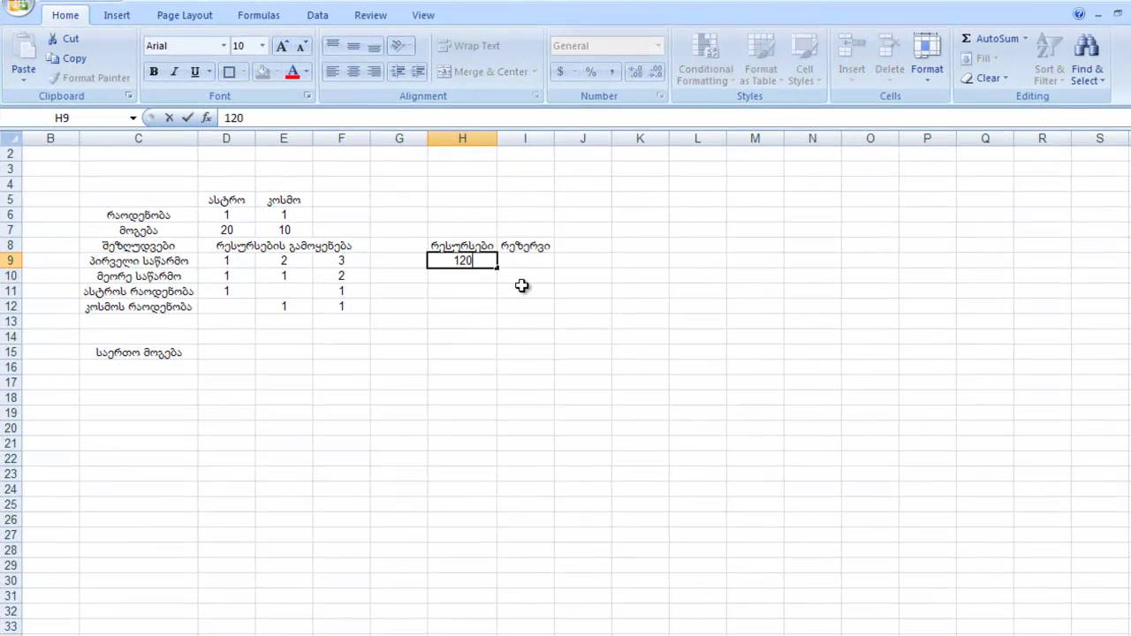
key("Return")
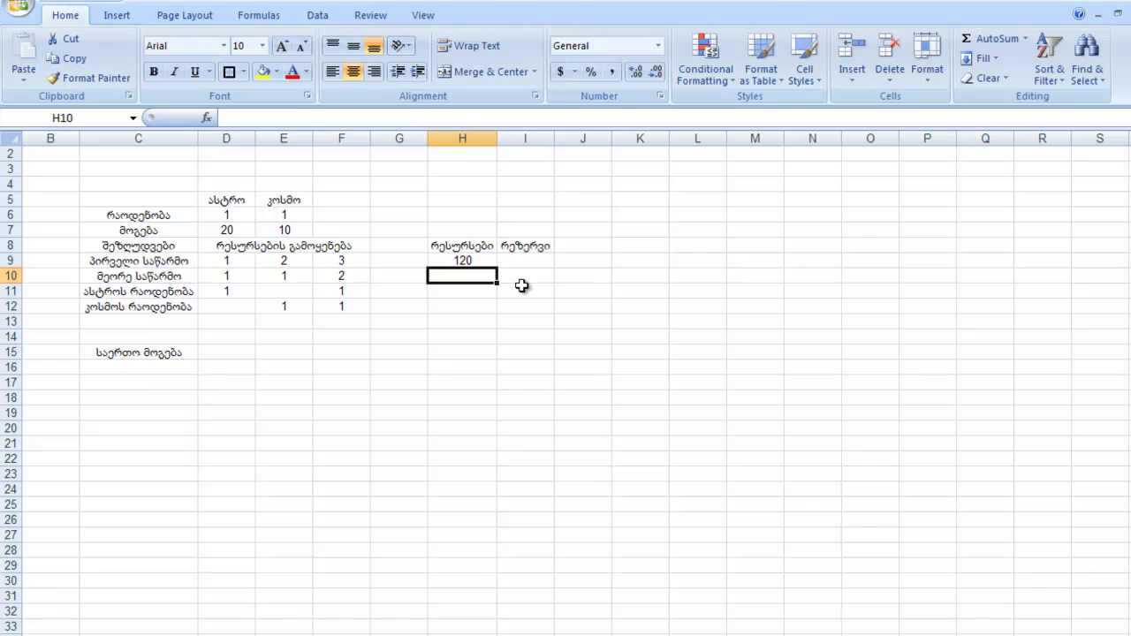
type("90")
key("Return")
- Look up the daily television quantities on the problem sheet and enter the limits 70 in H11 and 50 in H12
left_click(182, 621)
left_click_drag(426, 287, 426, 302)
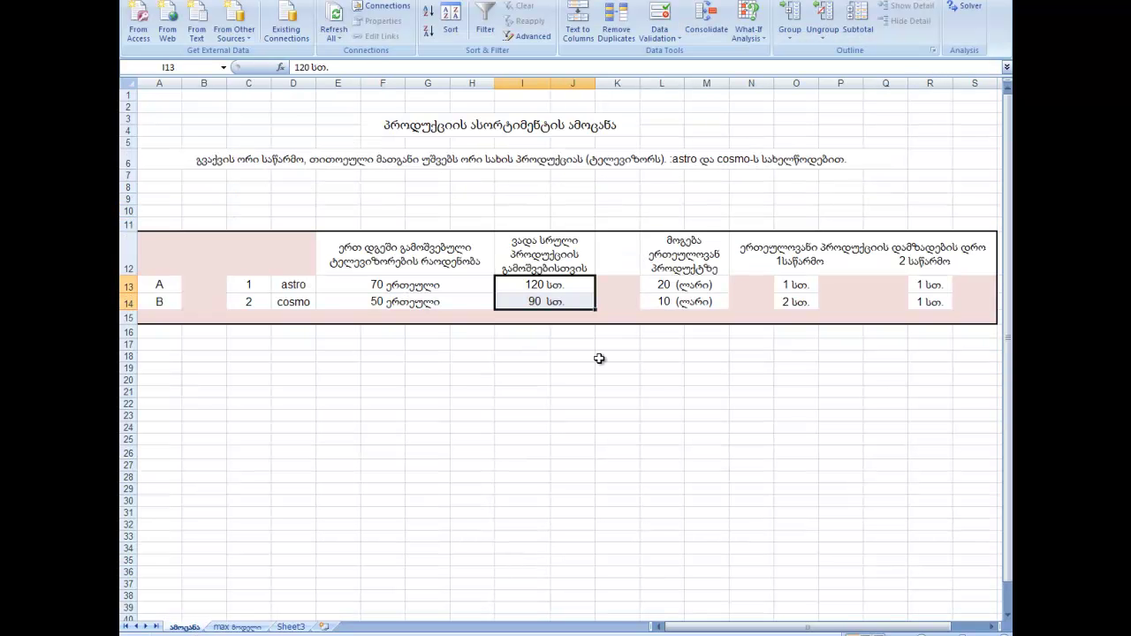
left_click(252, 616)
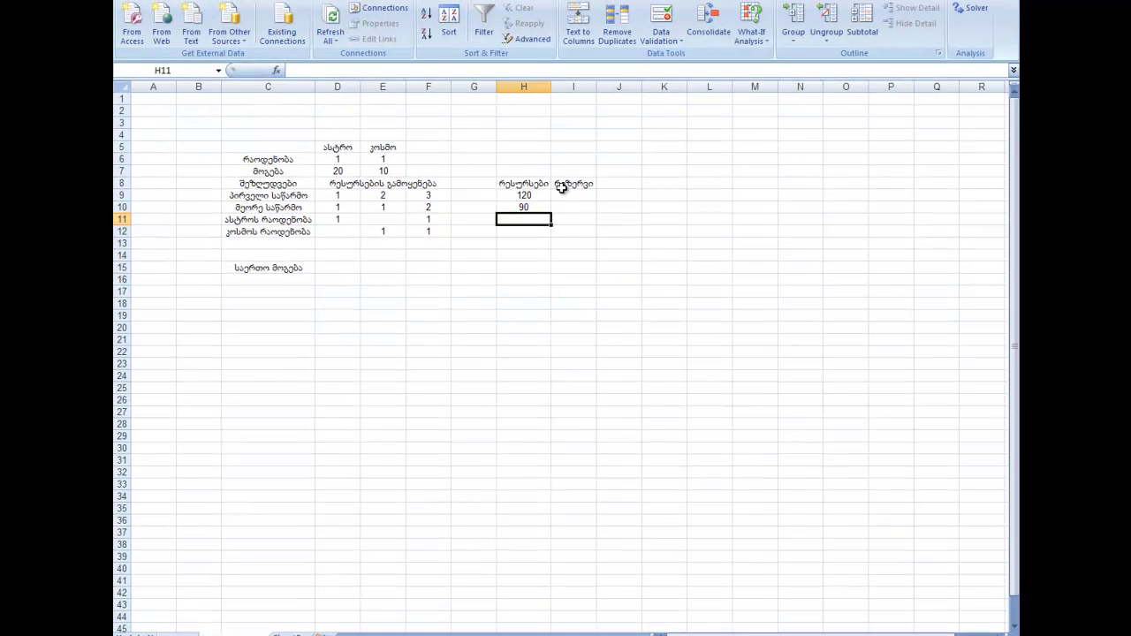
type("70")
key("Tab")
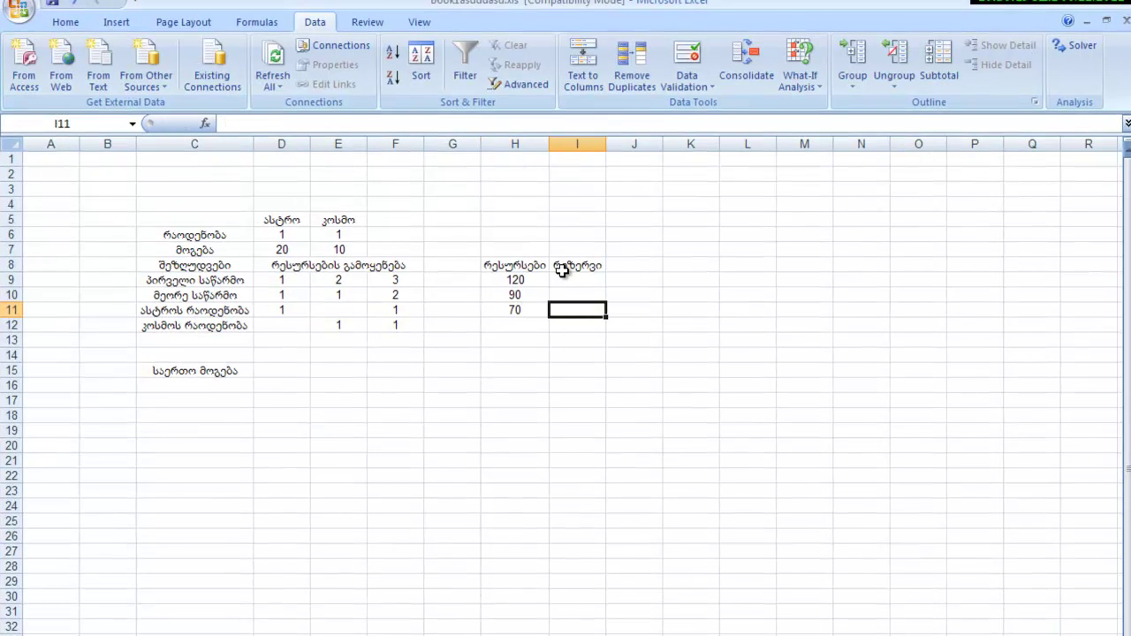
key("Return")
type("50")
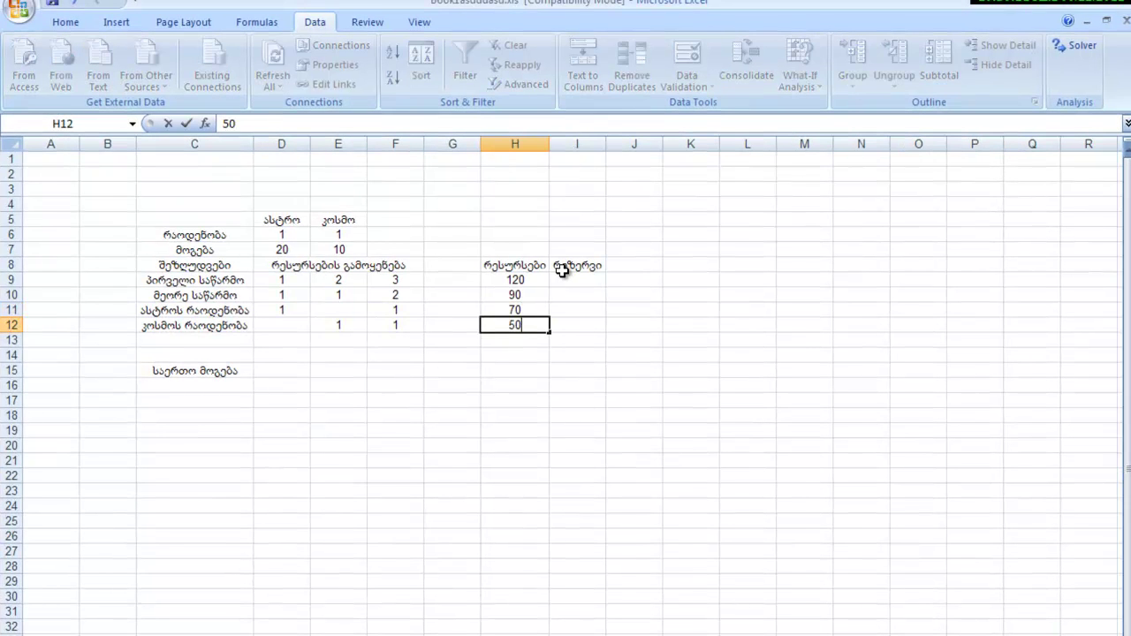
key("Return")
- Enter an underlined < as the constraint sign in G9 and fill it down through G12
mouse_move(457, 279)
left_mouse_down()
mouse_move(454, 303)
mouse_move(451, 280)
left_mouse_up()
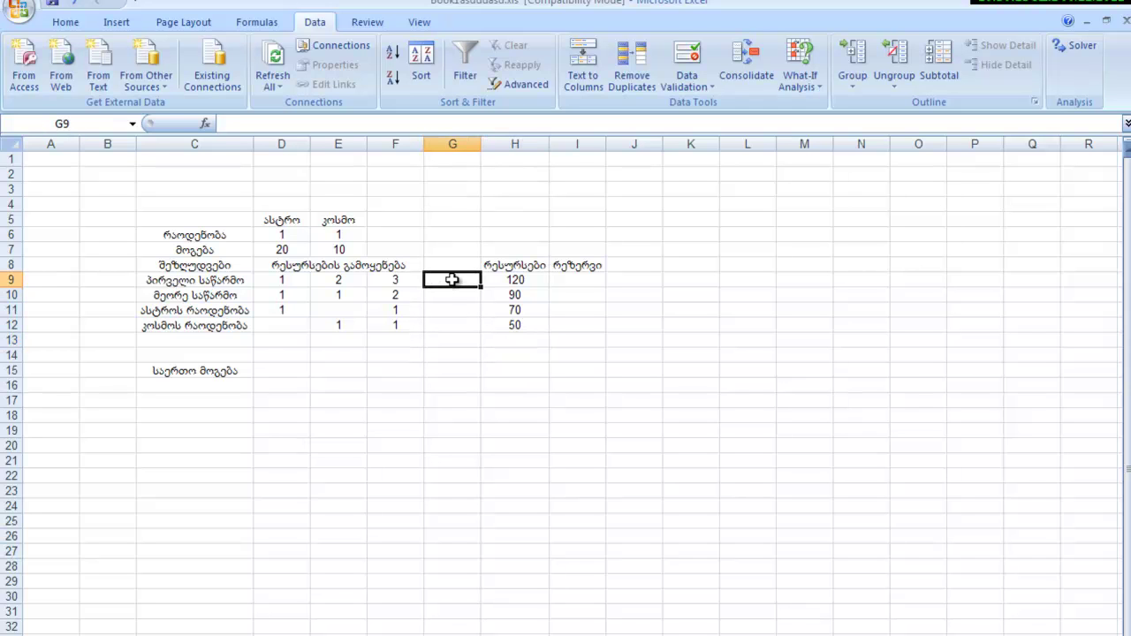
type("<")
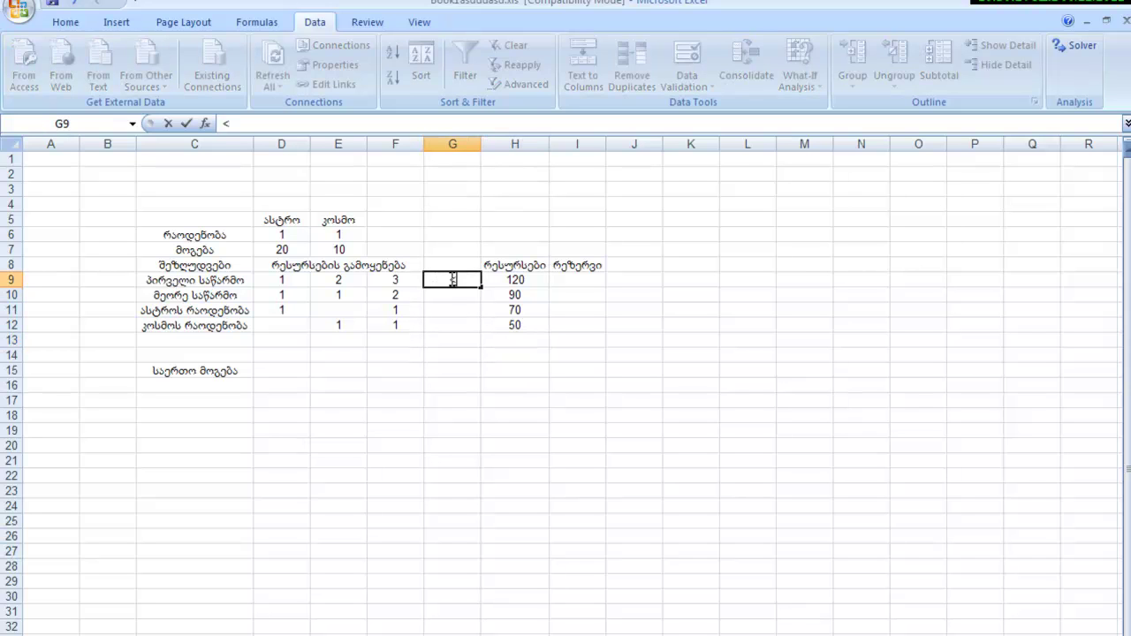
left_click(451, 549)
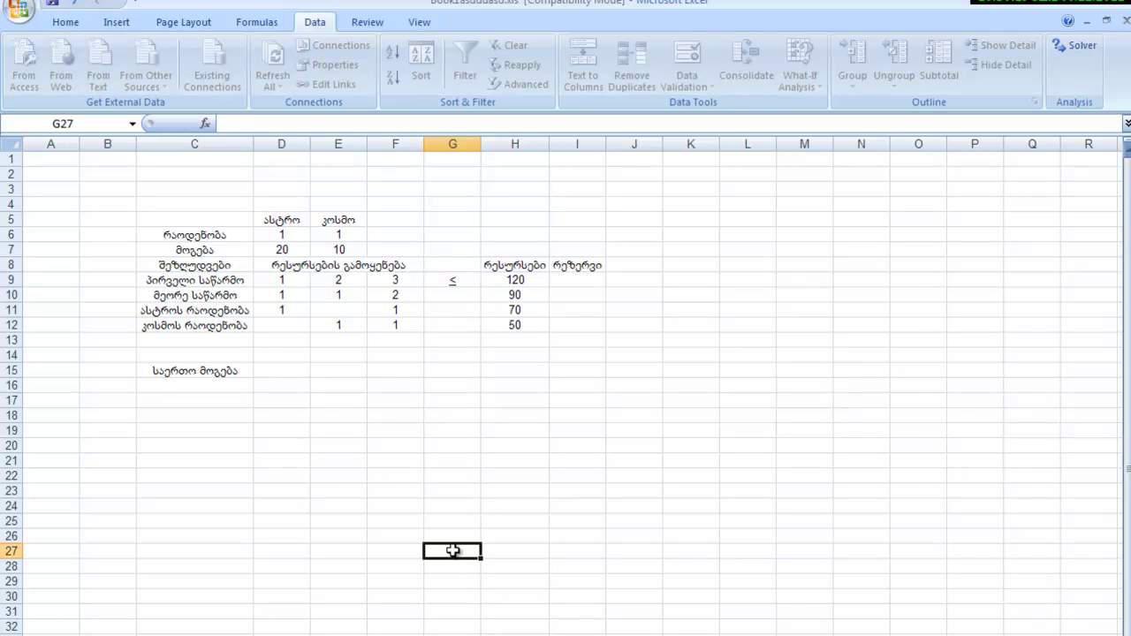
left_click(451, 280)
left_click_drag(481, 287, 477, 325)
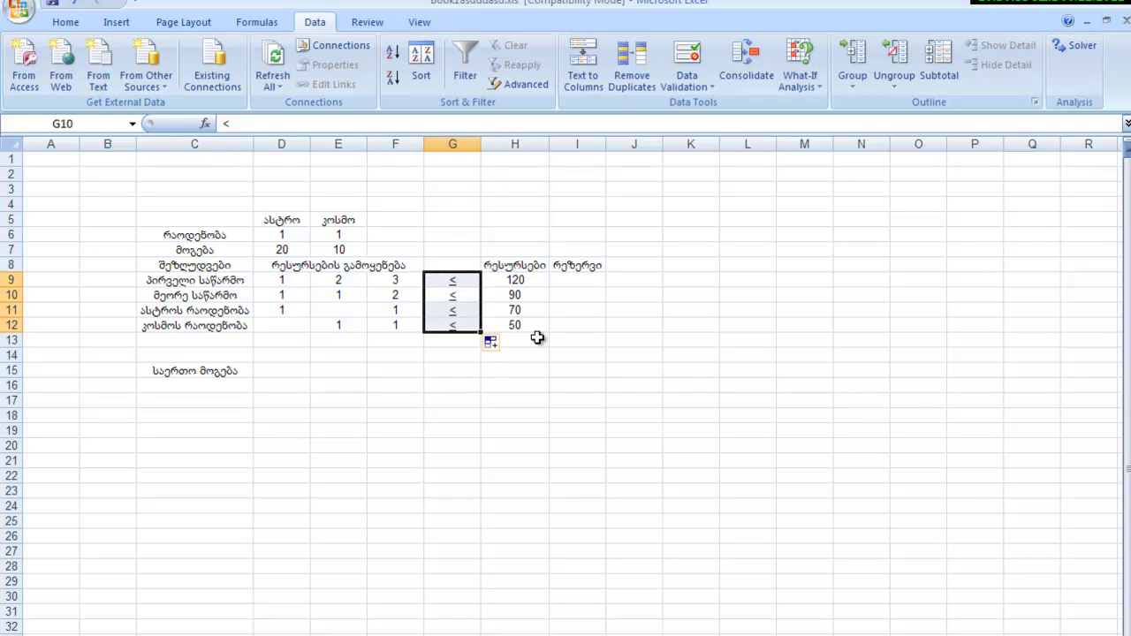
left_click(707, 371)
left_click_drag(516, 281, 524, 333)
left_click(707, 355)
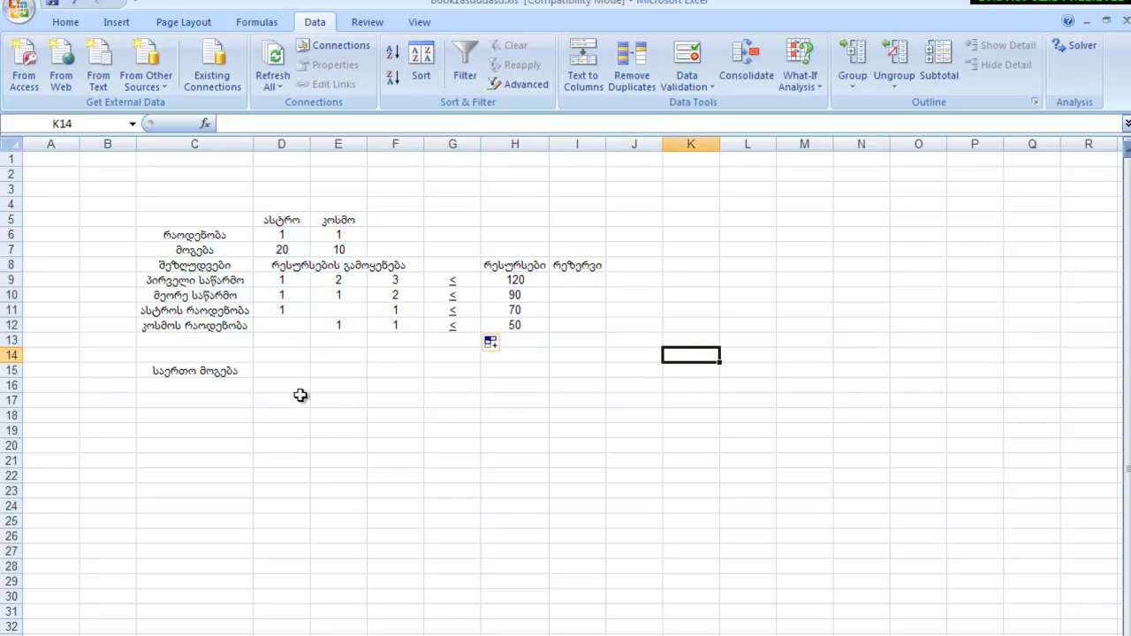
- Calculate the total profit in D15 with =SUMPRODUCT(D6:E6,D7:E7)
double_click(282, 371)
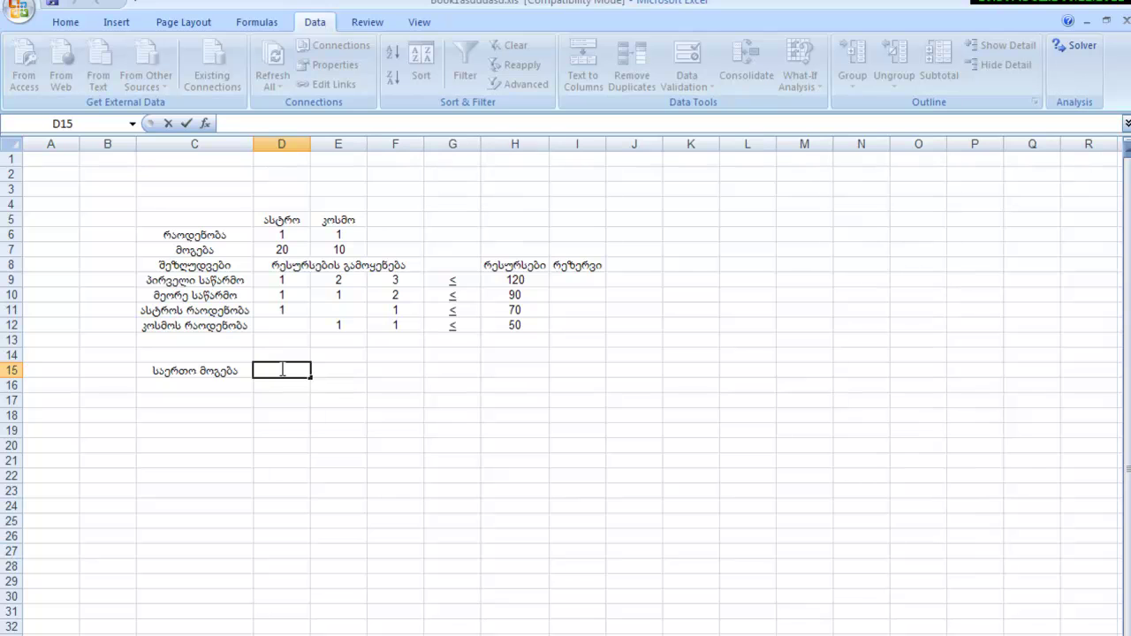
type("=SUM")
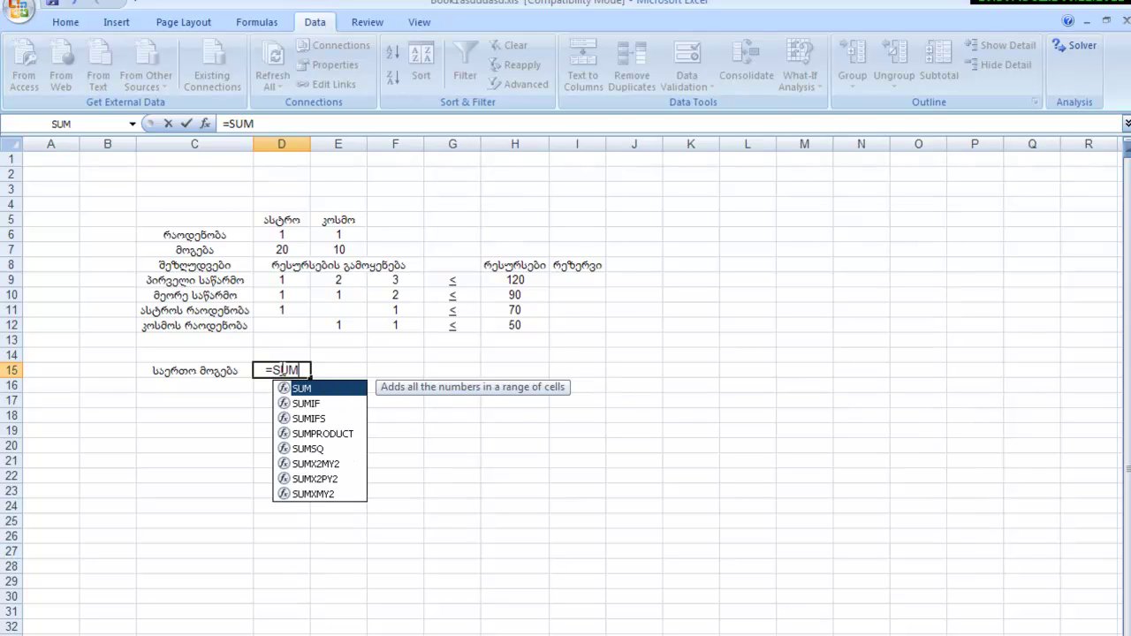
key("Down")
key("Down")
key("Down")
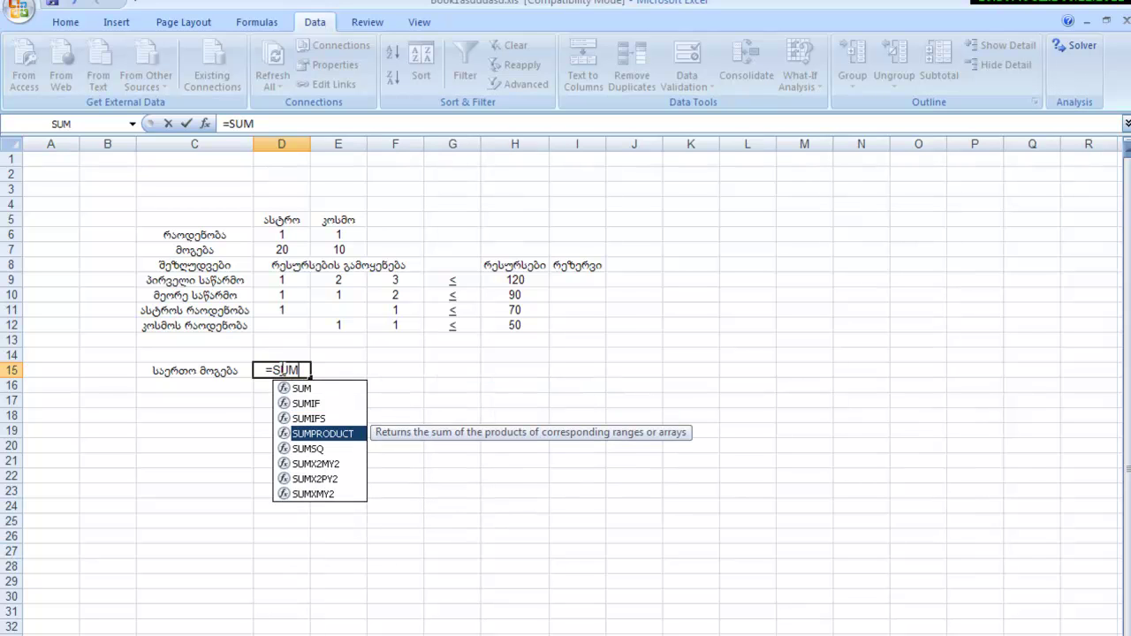
double_click(332, 432)
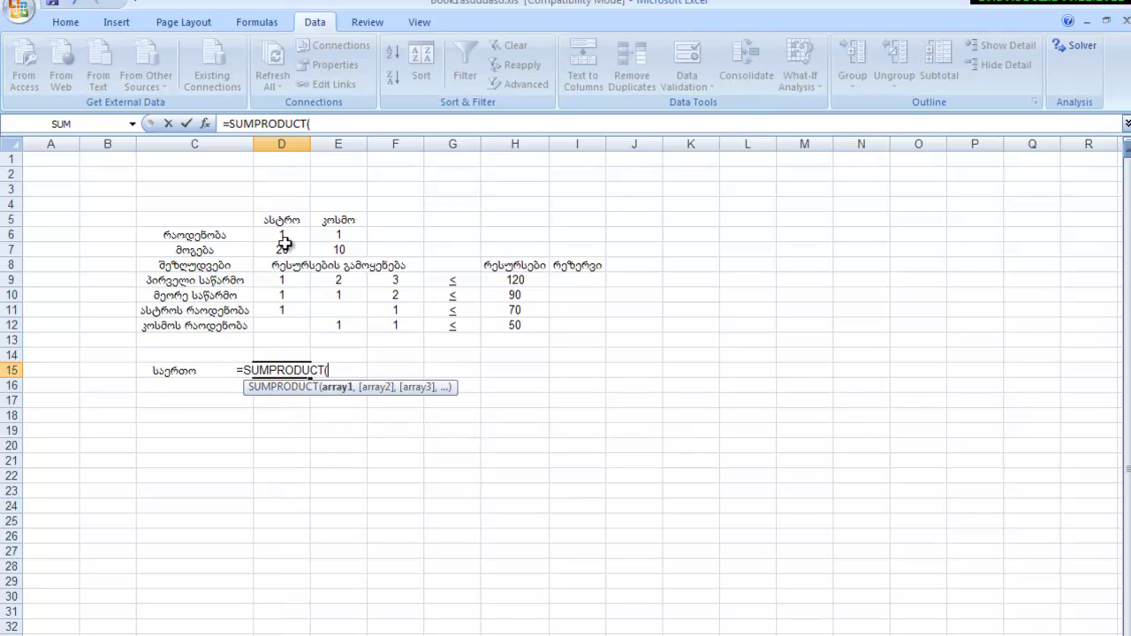
left_click_drag(282, 239, 339, 235)
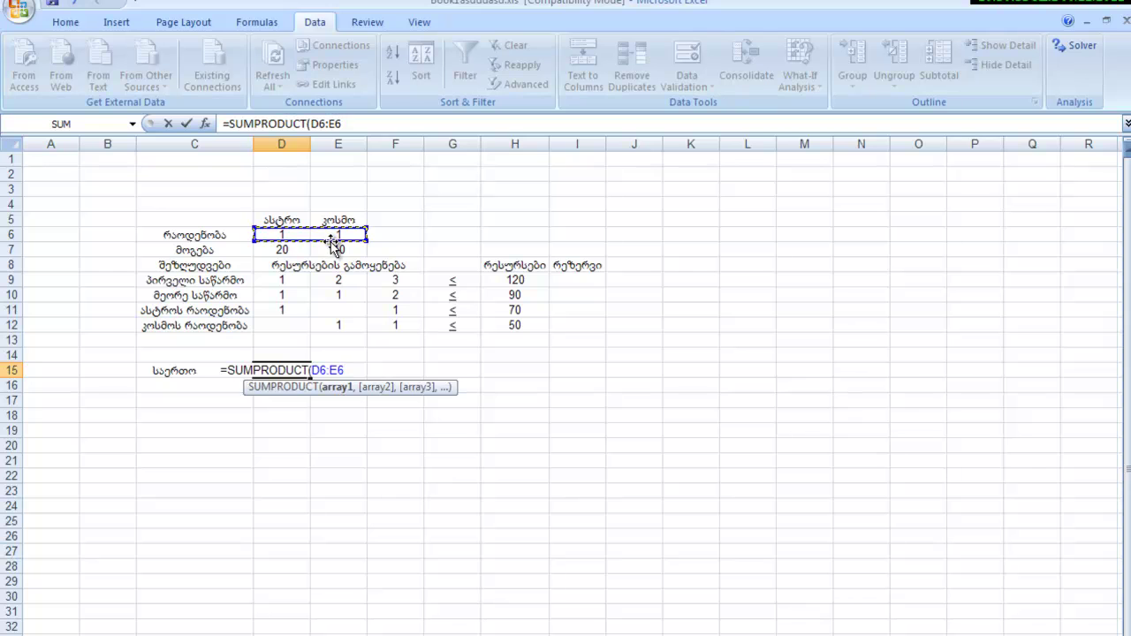
type(",")
left_click_drag(284, 252, 340, 253)
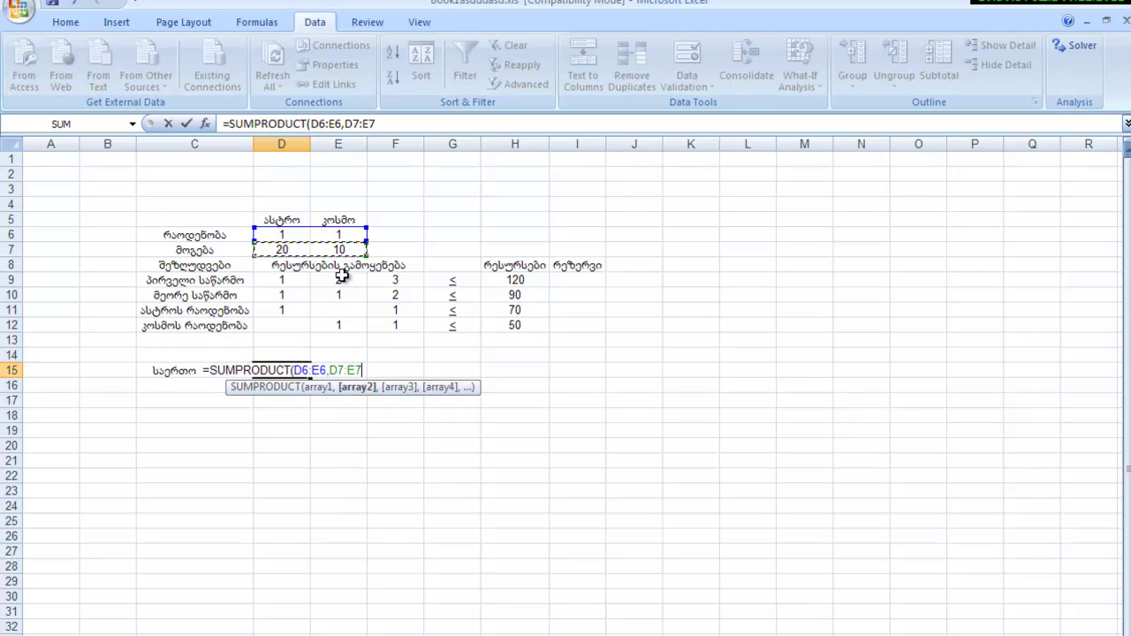
key("Return")
left_click(364, 389)
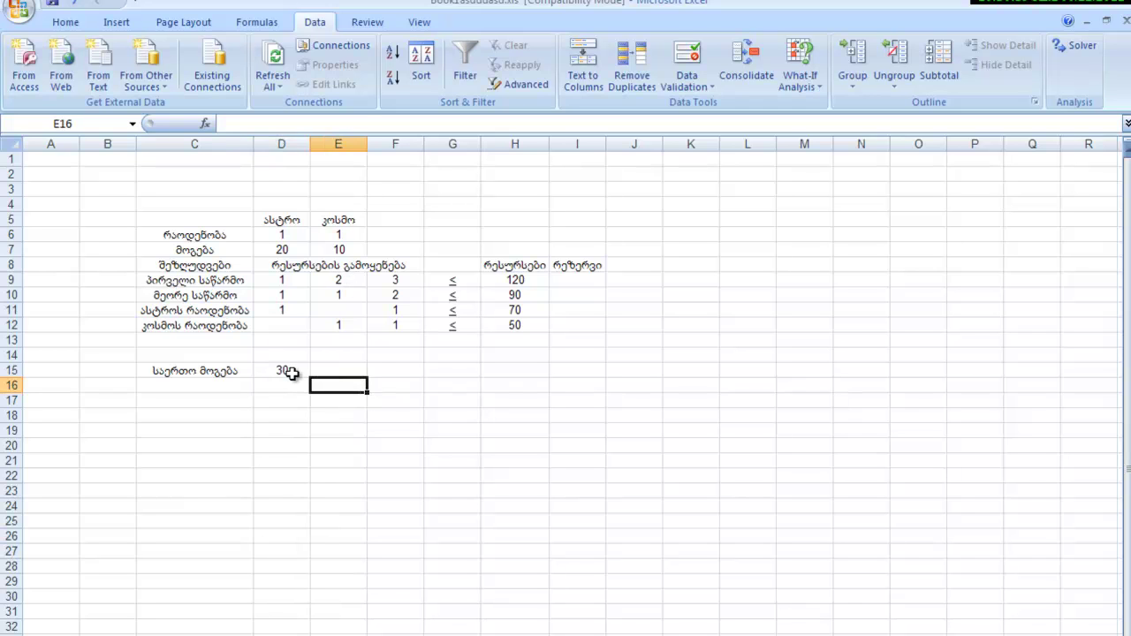
left_click(290, 371)
left_click(595, 419)
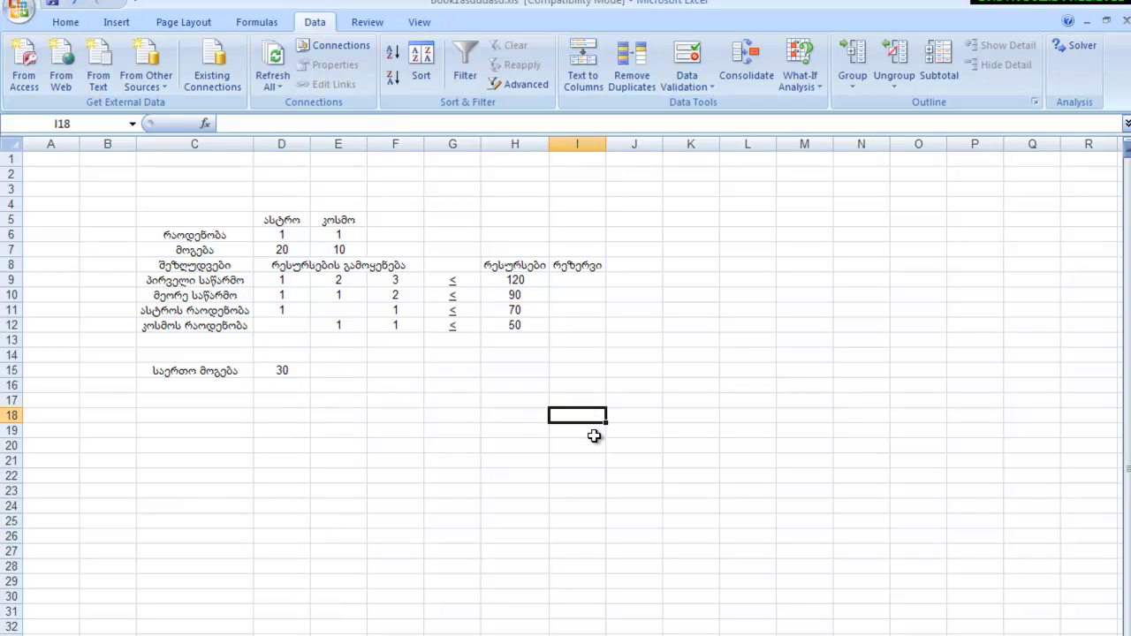
- Calculate the first enterprise's reserve in I9 with =H9-F9 and fill the formula down through I12
double_click(583, 280)
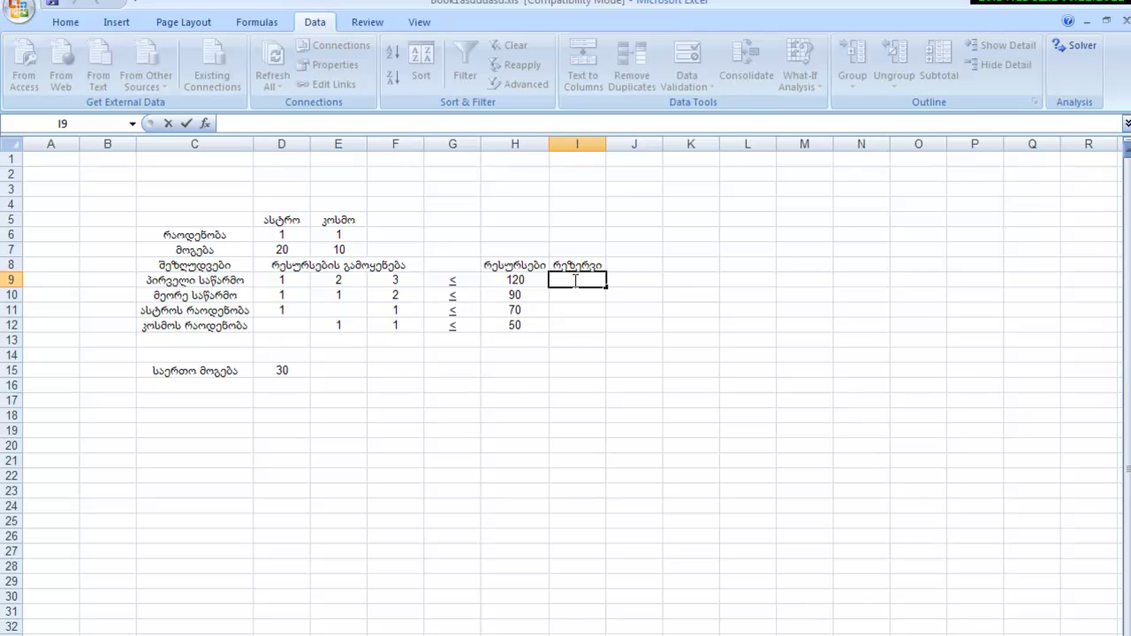
type("h")
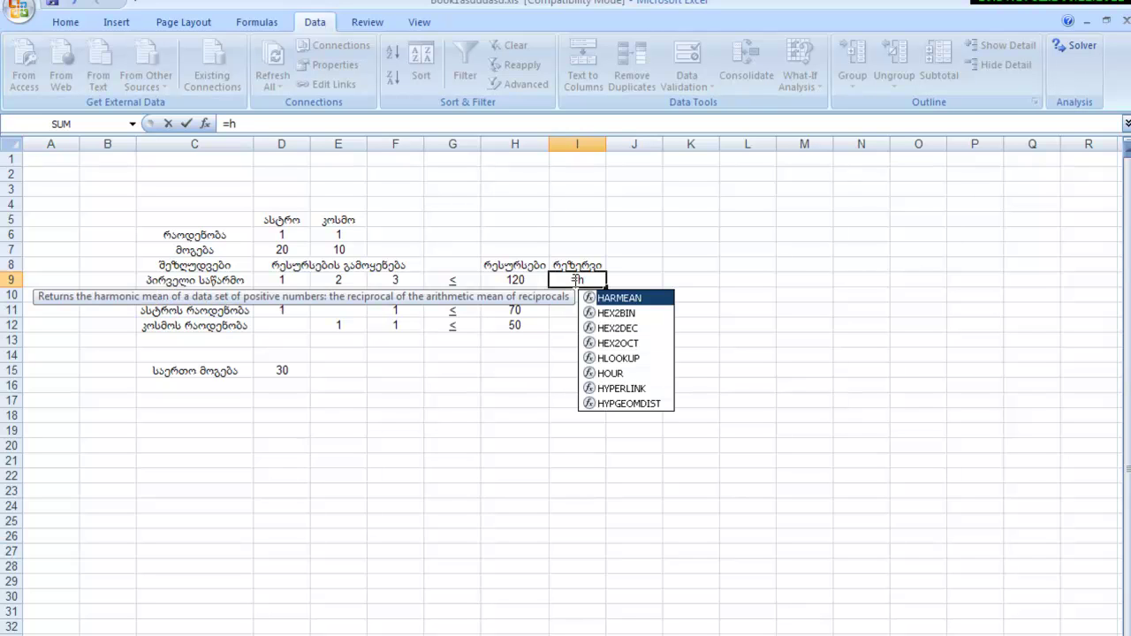
type("9")
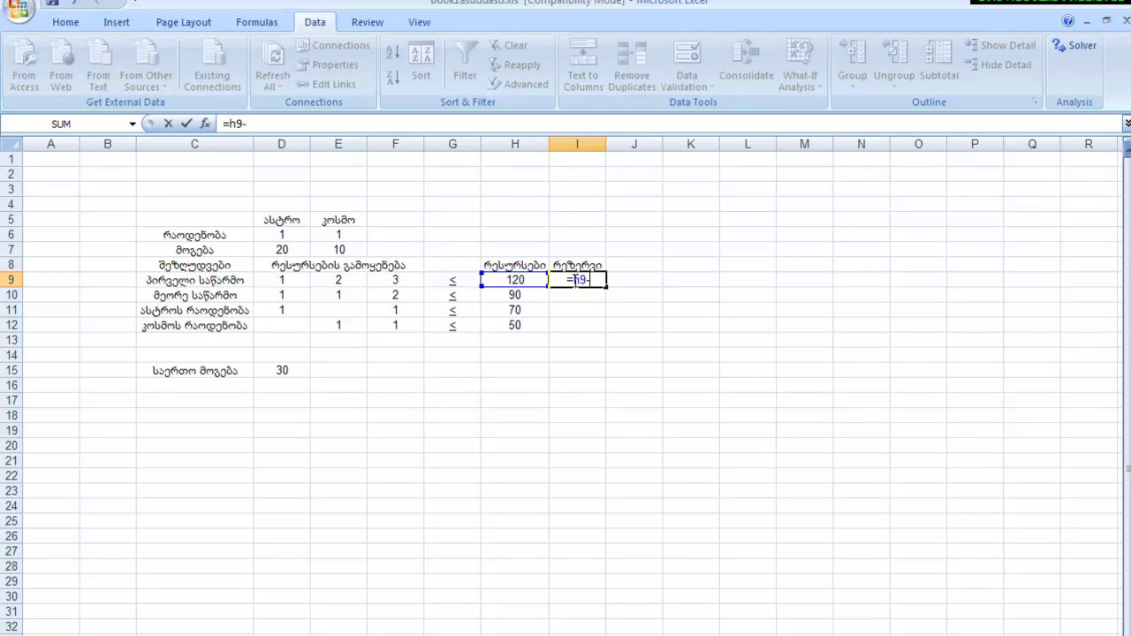
type("-F")
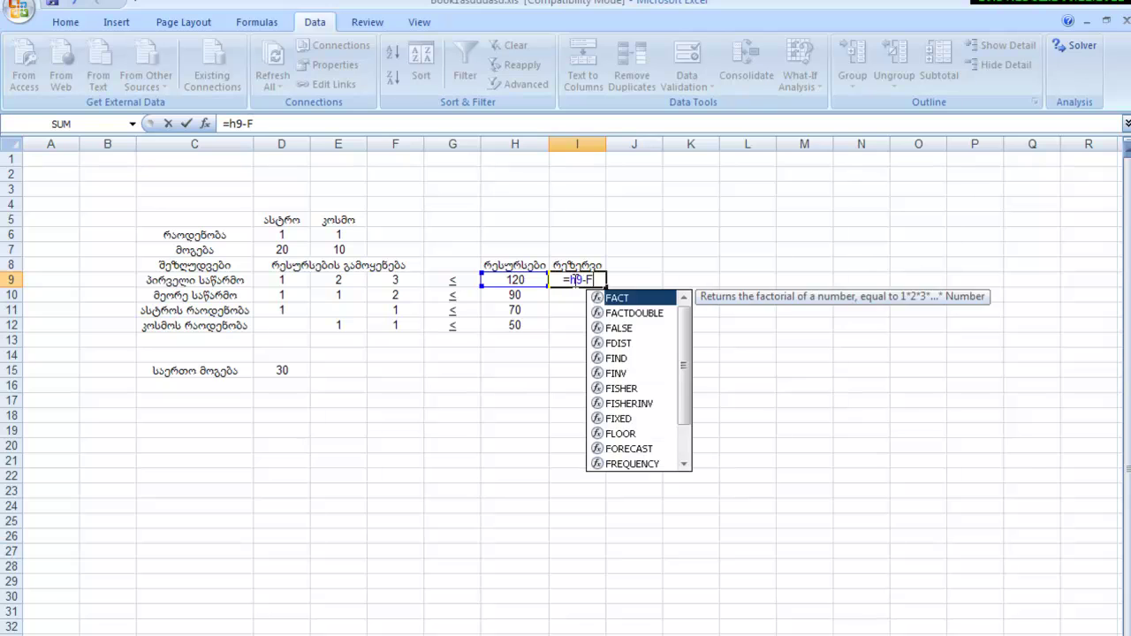
type("9")
key("Return")
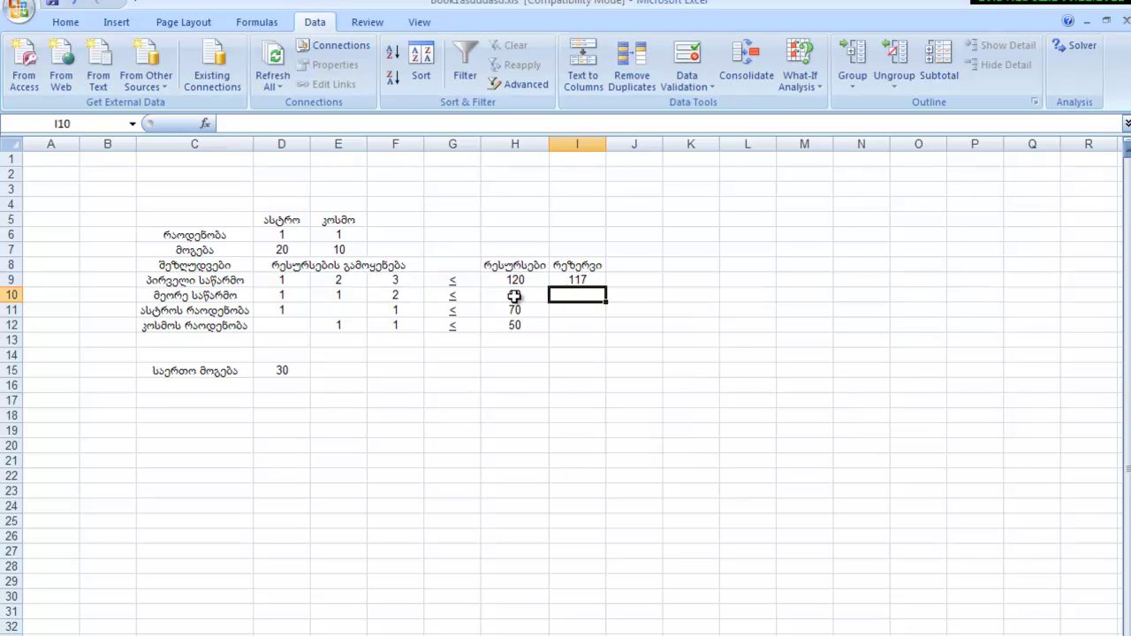
left_click(574, 279)
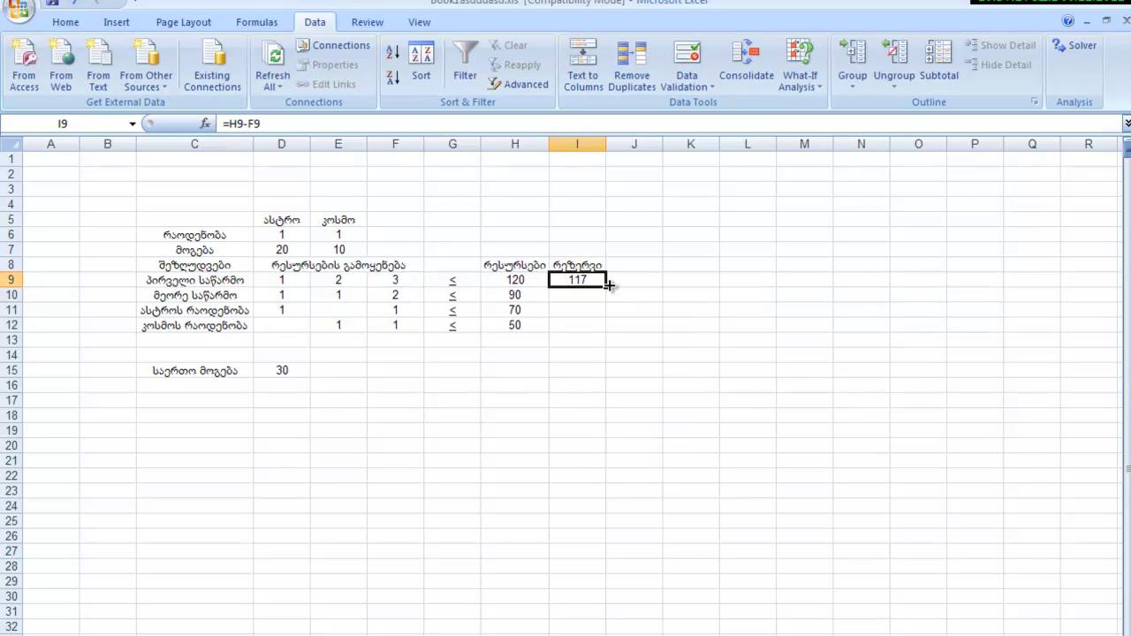
left_click_drag(608, 286, 586, 325)
left_click(772, 353)
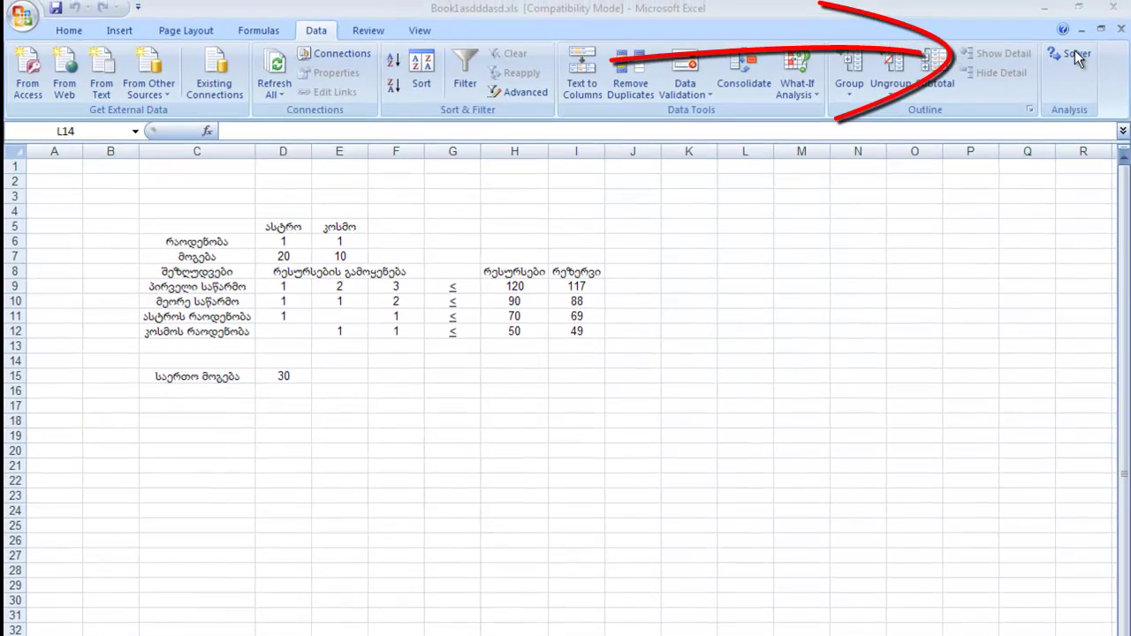
- Set up Solver to maximize the total profit in D15 by changing the quantity cells D6:E6
left_click(1067, 44)
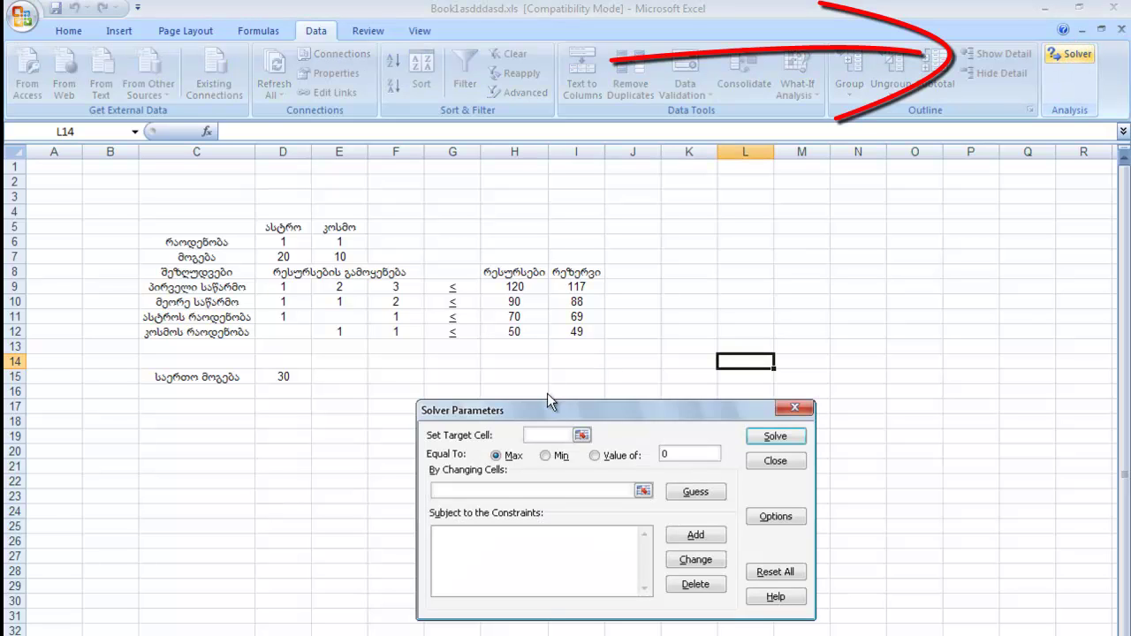
left_click(544, 434)
left_click(283, 377)
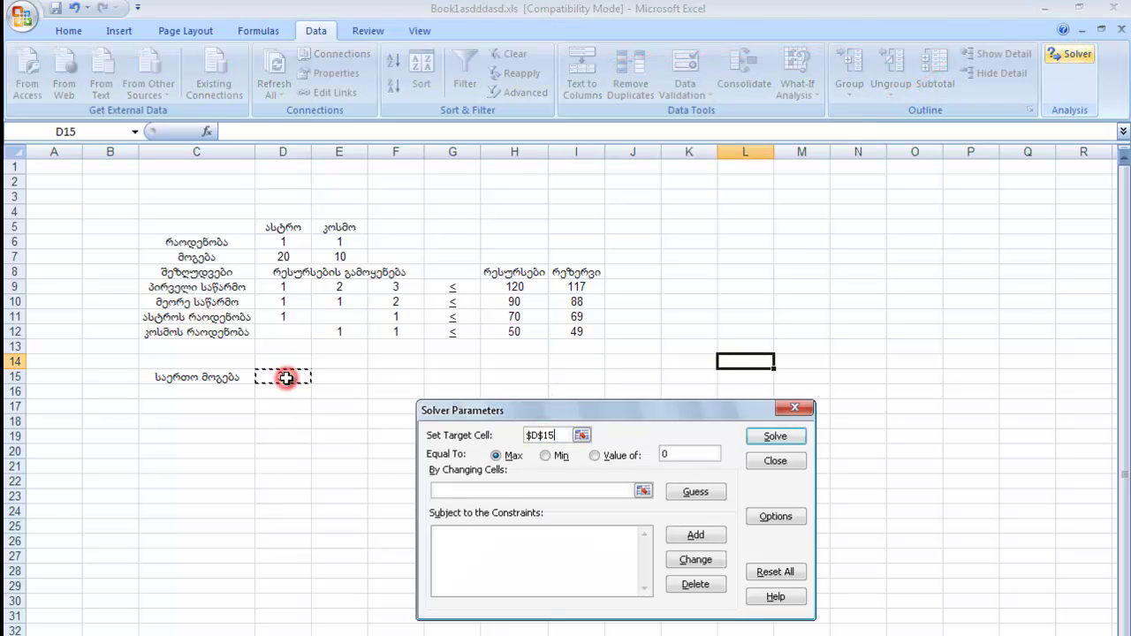
left_click(497, 455)
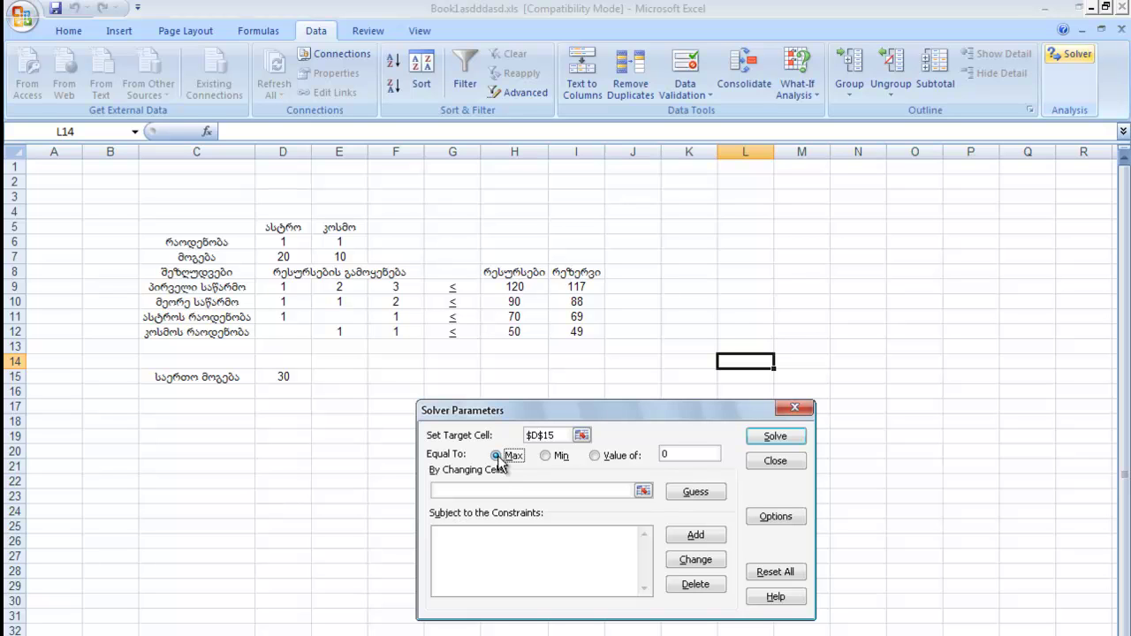
left_click(508, 489)
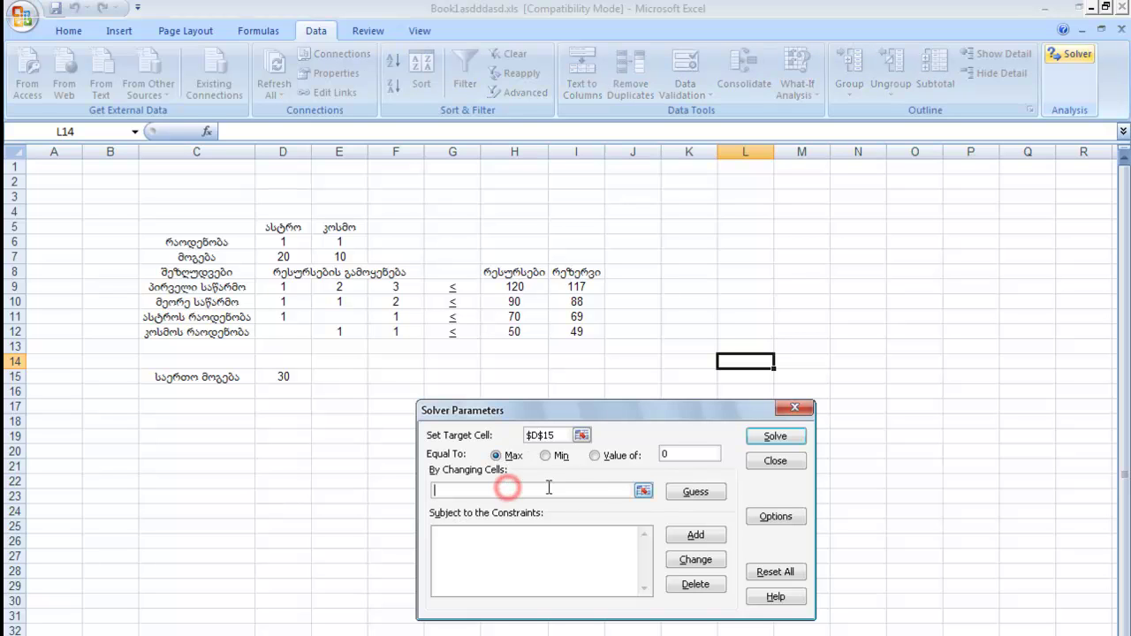
left_click(643, 491)
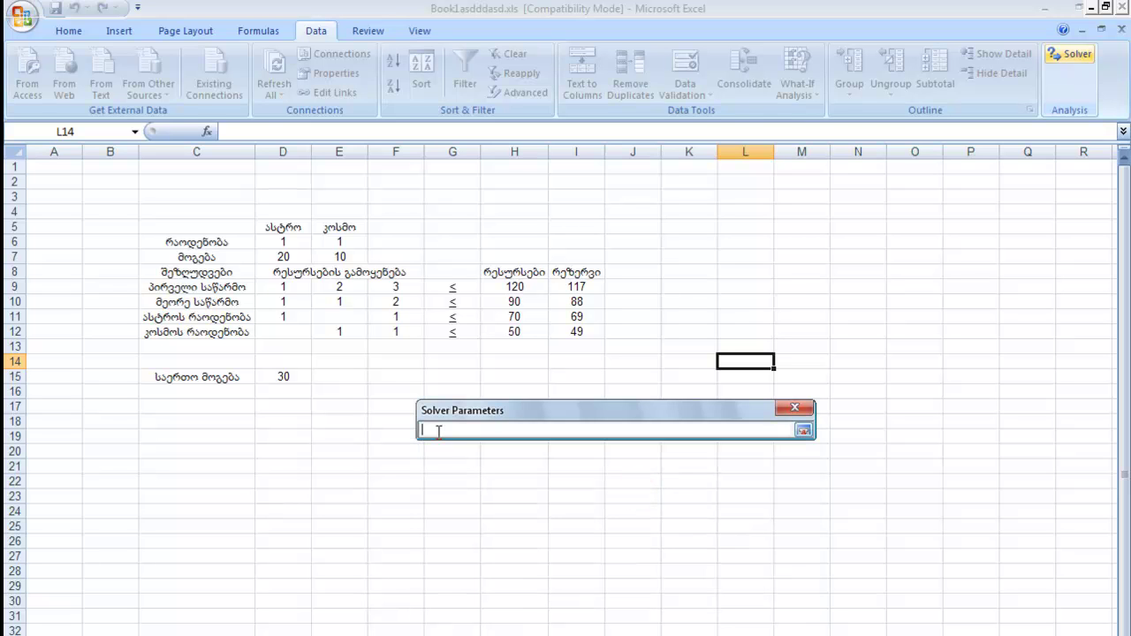
left_click(278, 240)
left_click_drag(278, 240, 329, 243)
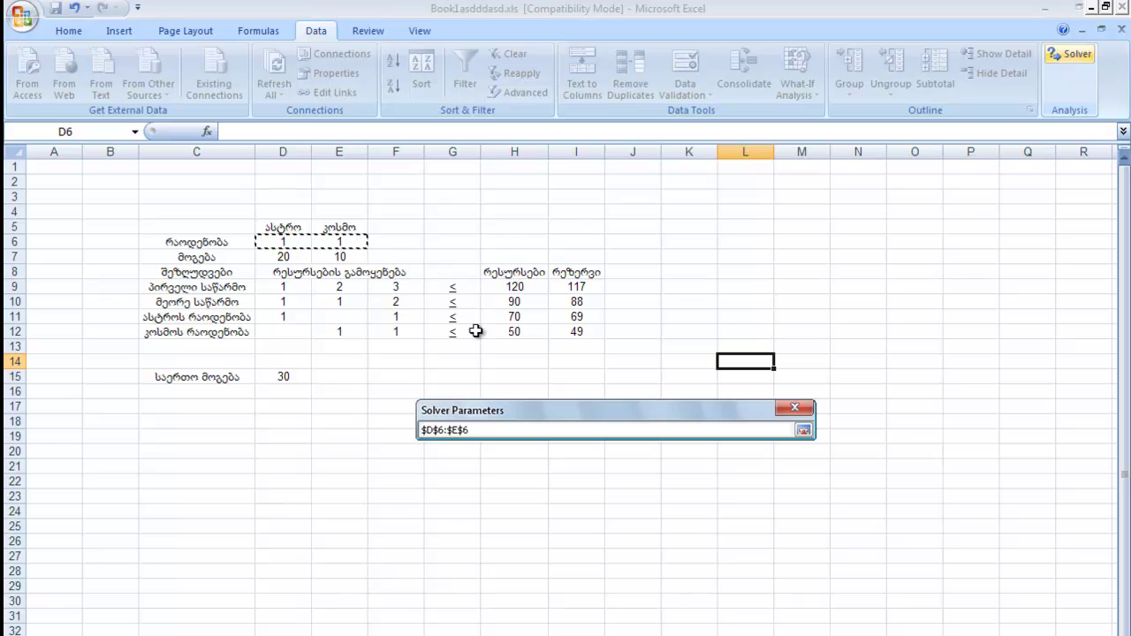
left_click(803, 430)
- Add a Solver constraint requiring the resource usage F9:F12 to be <= the resources H9:H12
left_click(707, 535)
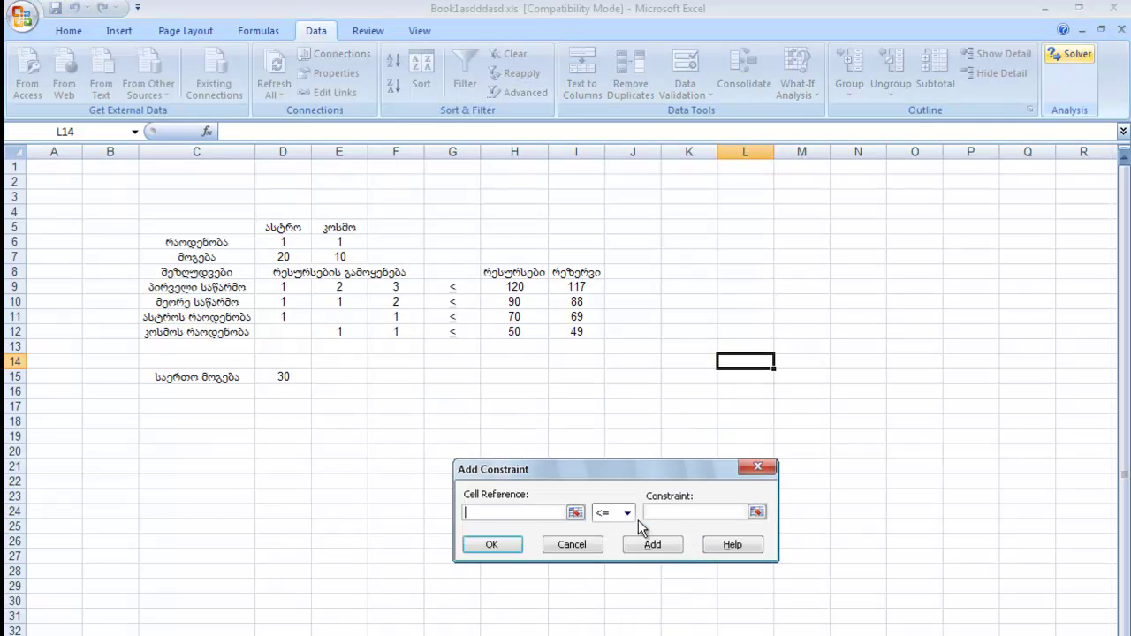
left_click(576, 512)
left_click_drag(397, 285, 397, 330)
left_click(766, 489)
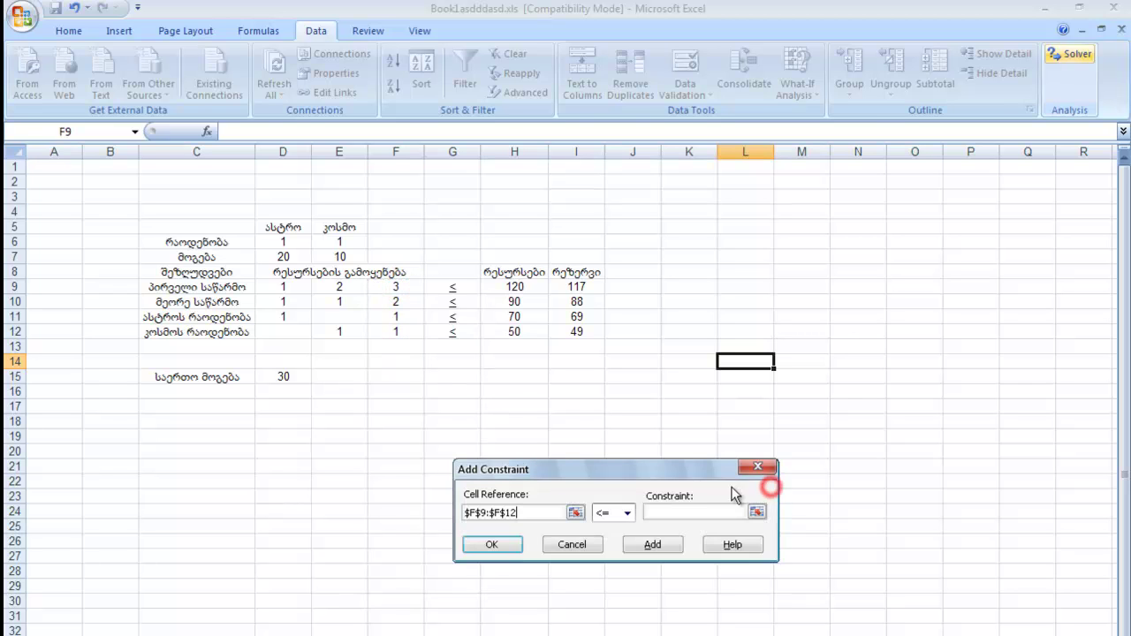
left_click(695, 512)
left_click_drag(514, 286, 515, 332)
left_click(638, 545)
left_click(583, 545)
- Enable Assume Linear Model, Assume Non-Negative and Use Automatic Scaling in the Solver options
left_click(772, 518)
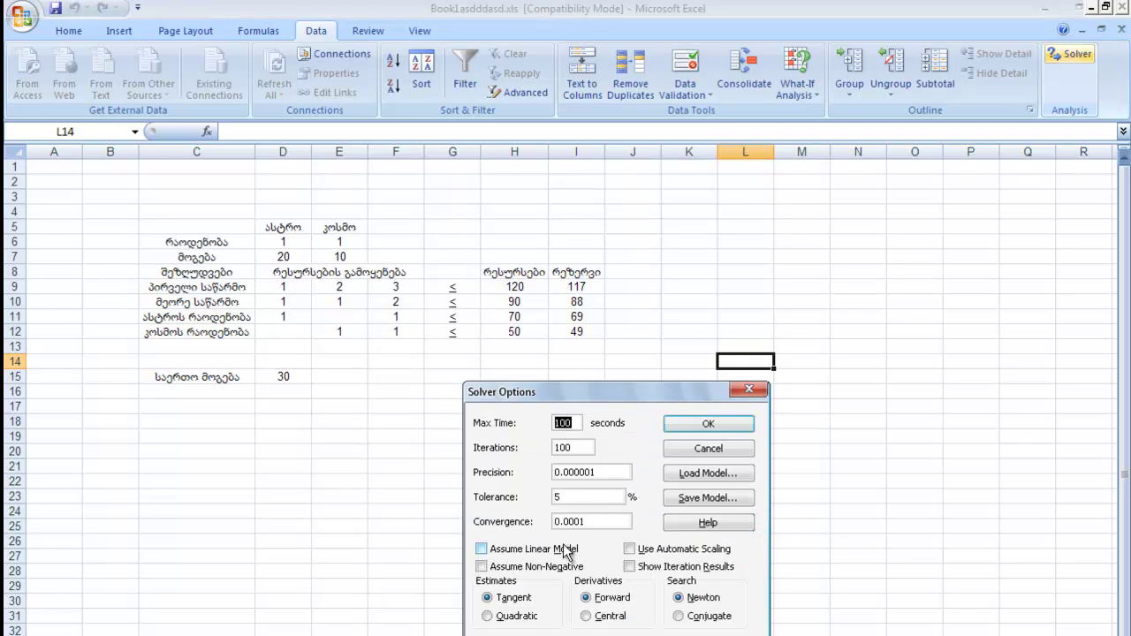
left_click(482, 549)
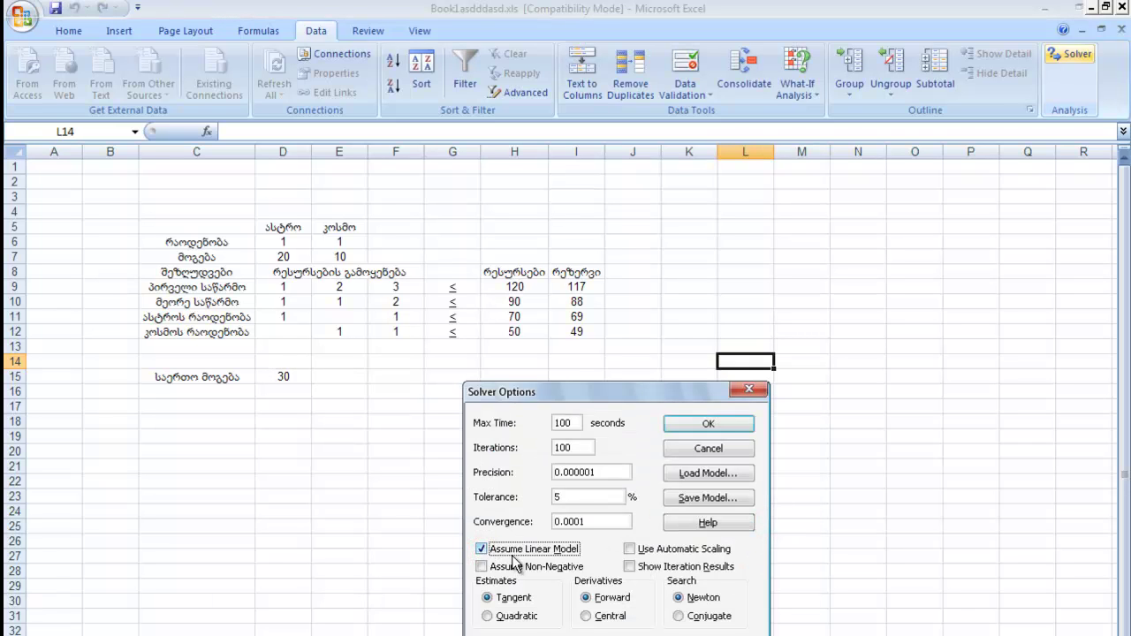
left_click(481, 567)
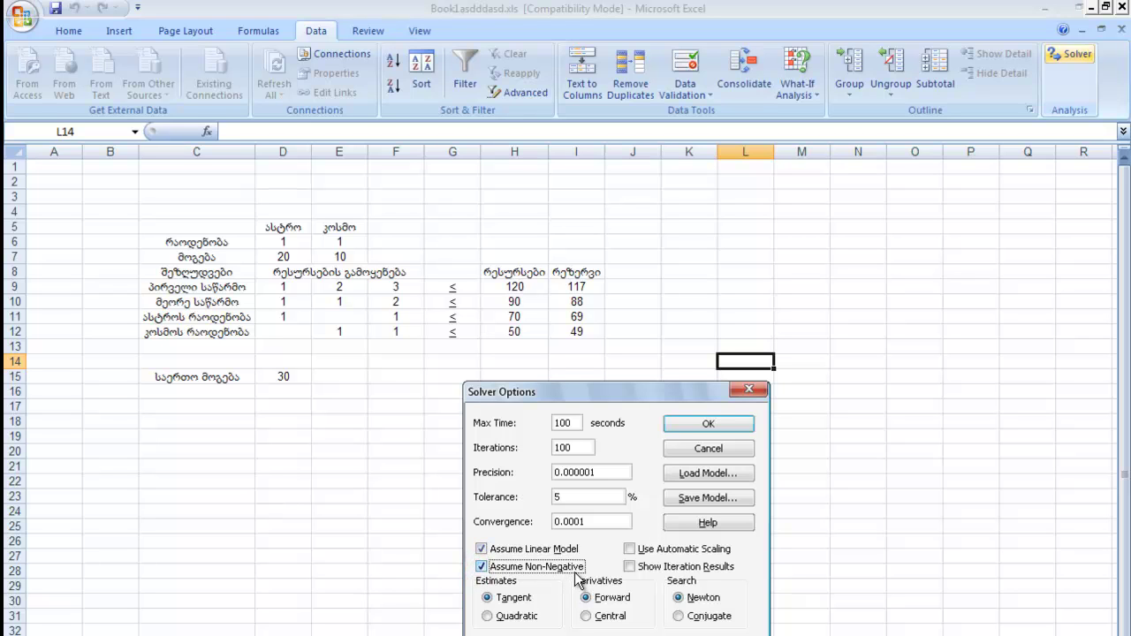
left_click(639, 550)
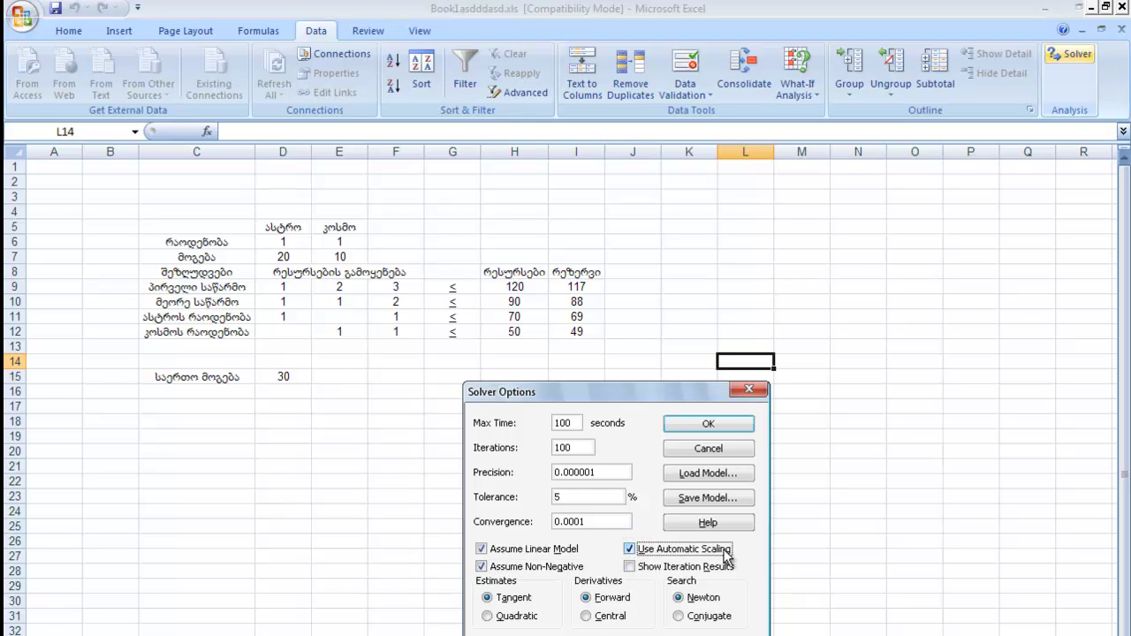
left_click(709, 424)
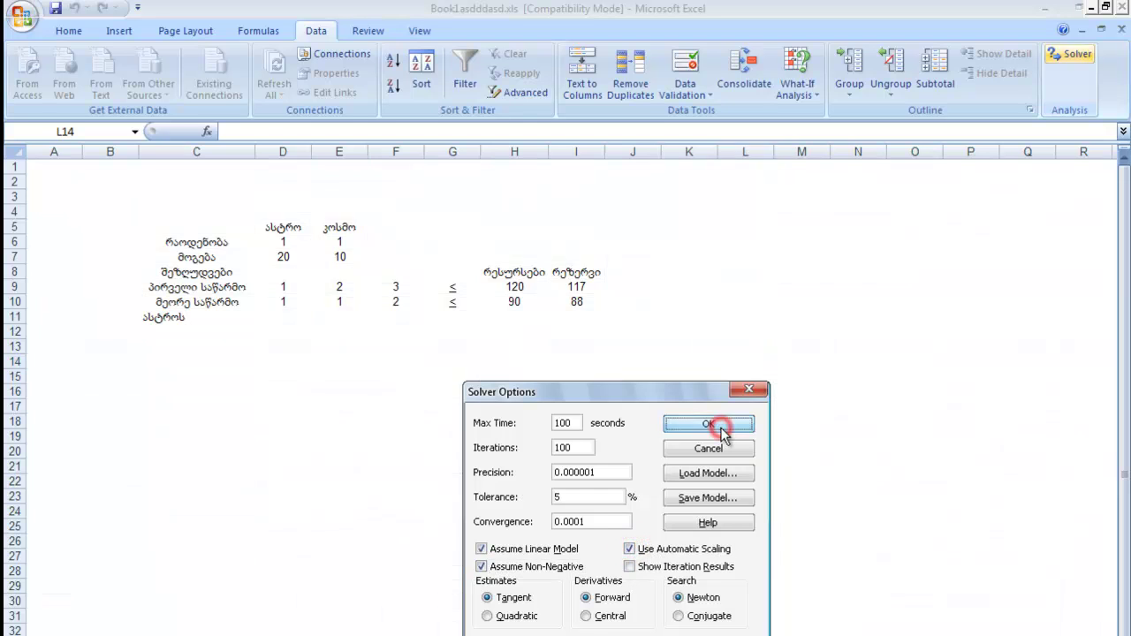
- Solve the model keeping the Solver solution, and review the total profit in D15 and the quantities in D6 and E6
left_click(761, 436)
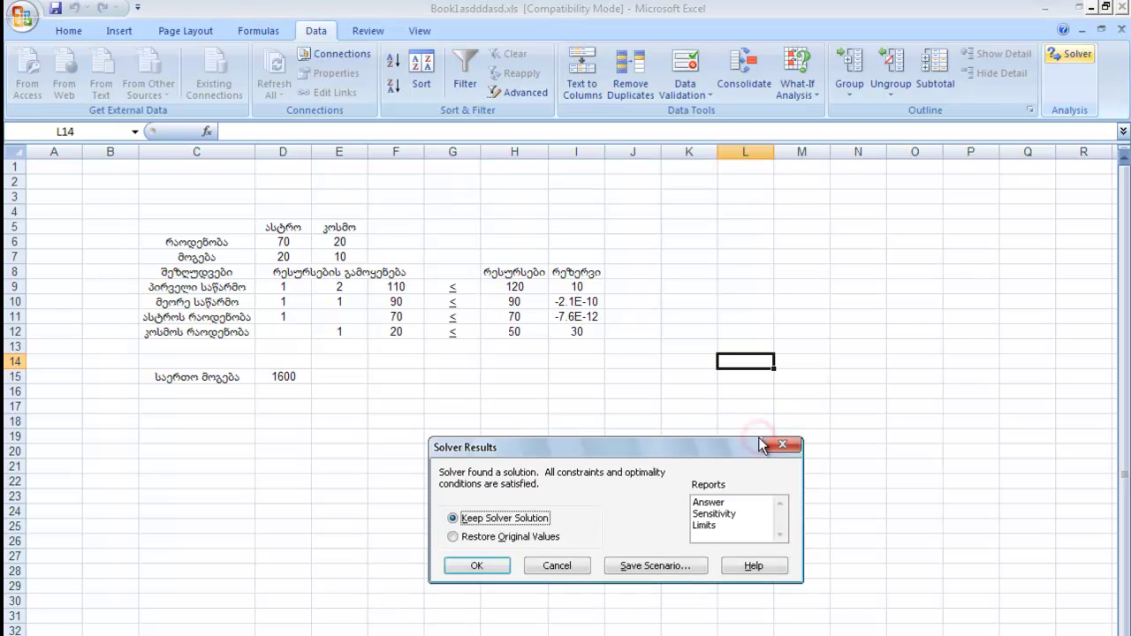
left_click(480, 564)
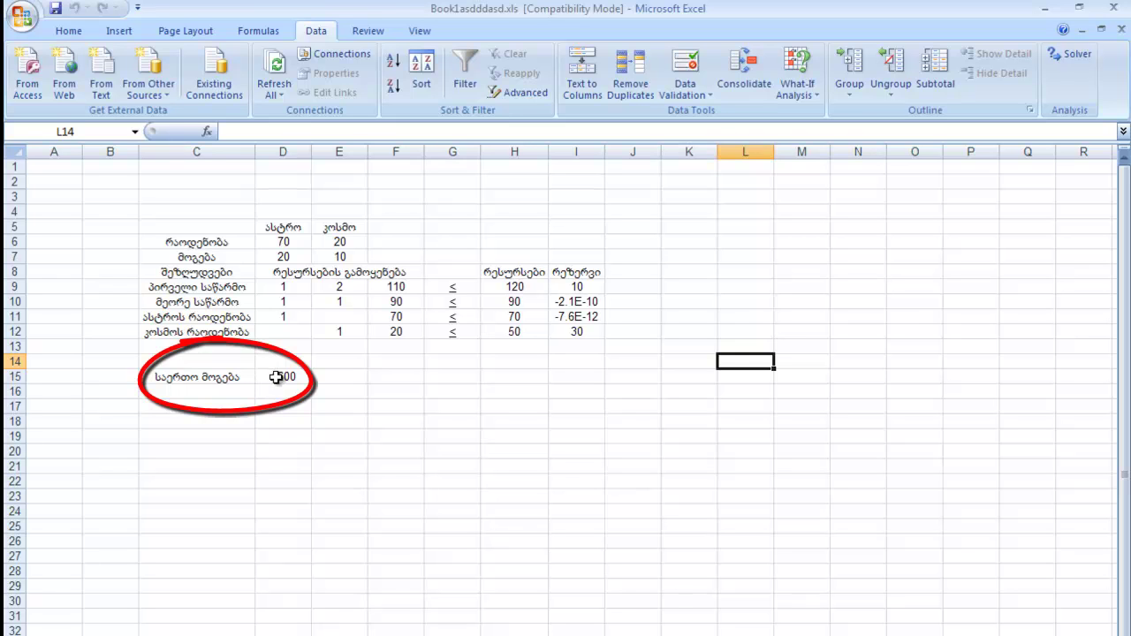
left_click(285, 377)
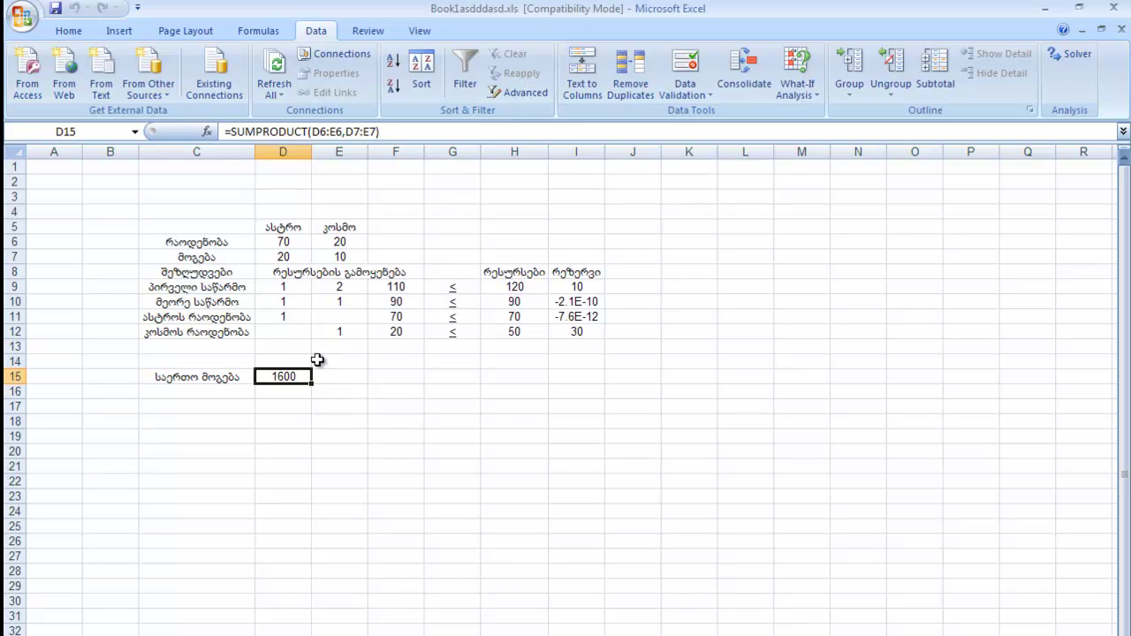
left_click(279, 244)
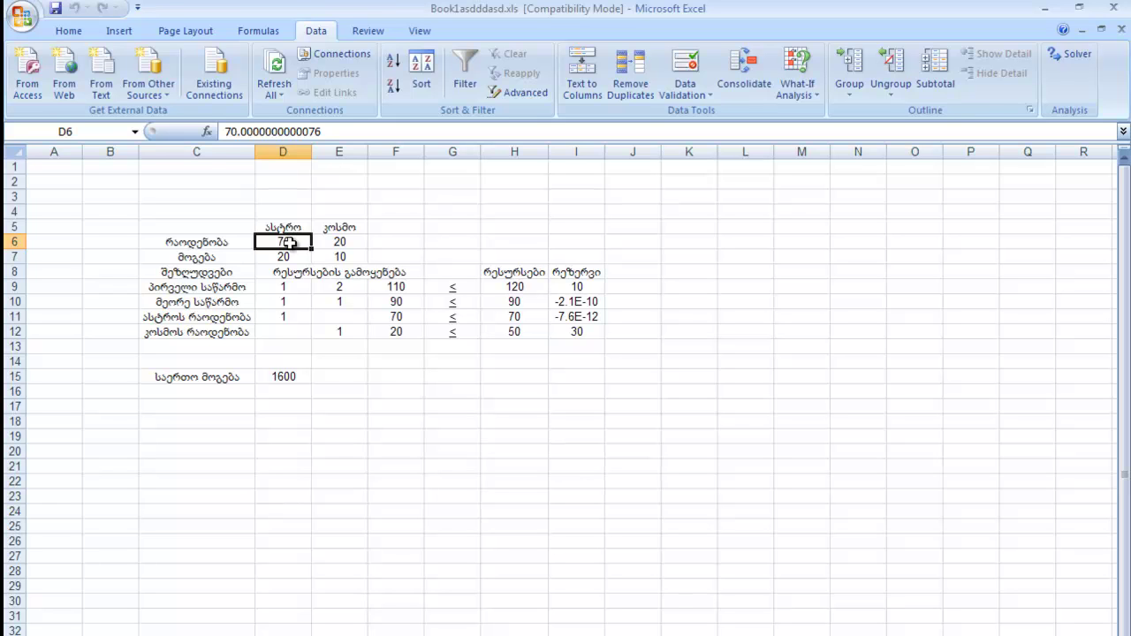
left_click(329, 240)
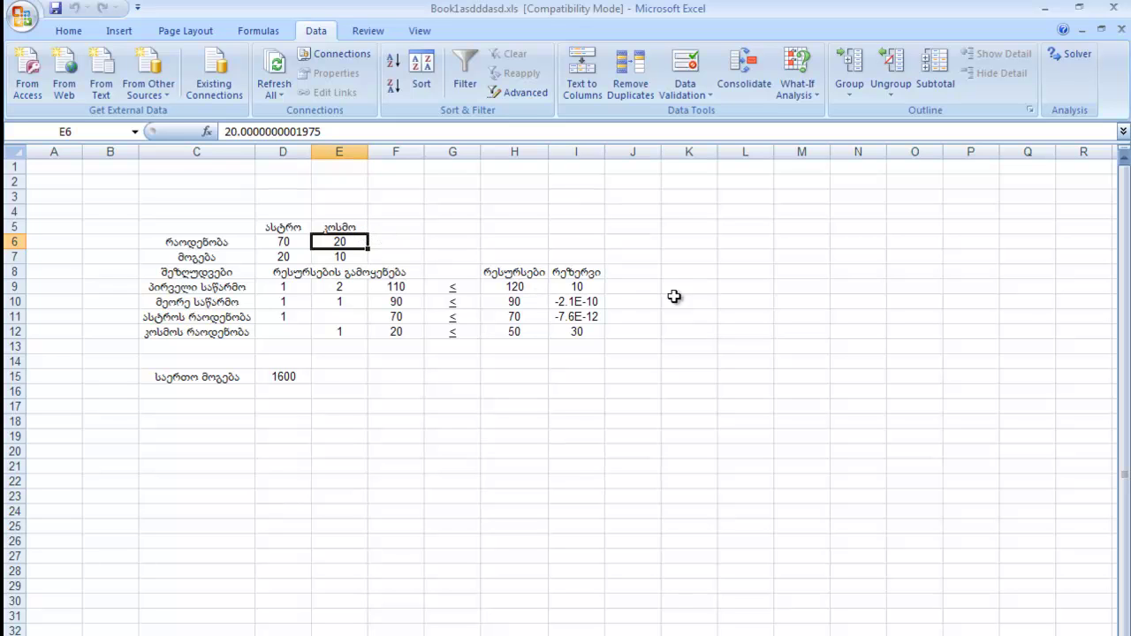
left_click(982, 502)
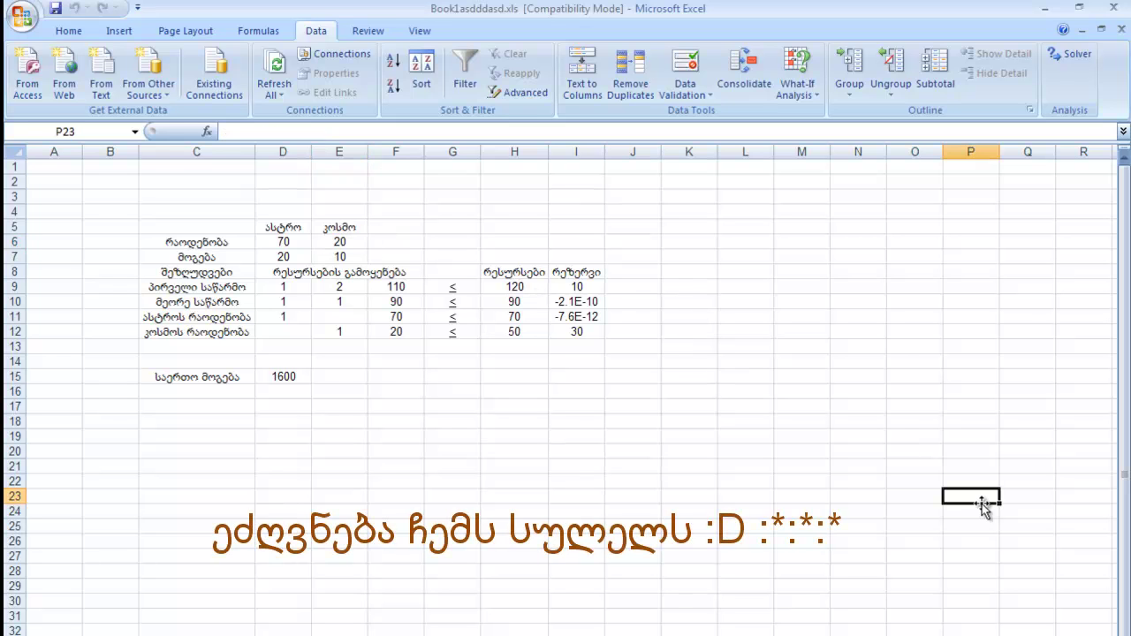